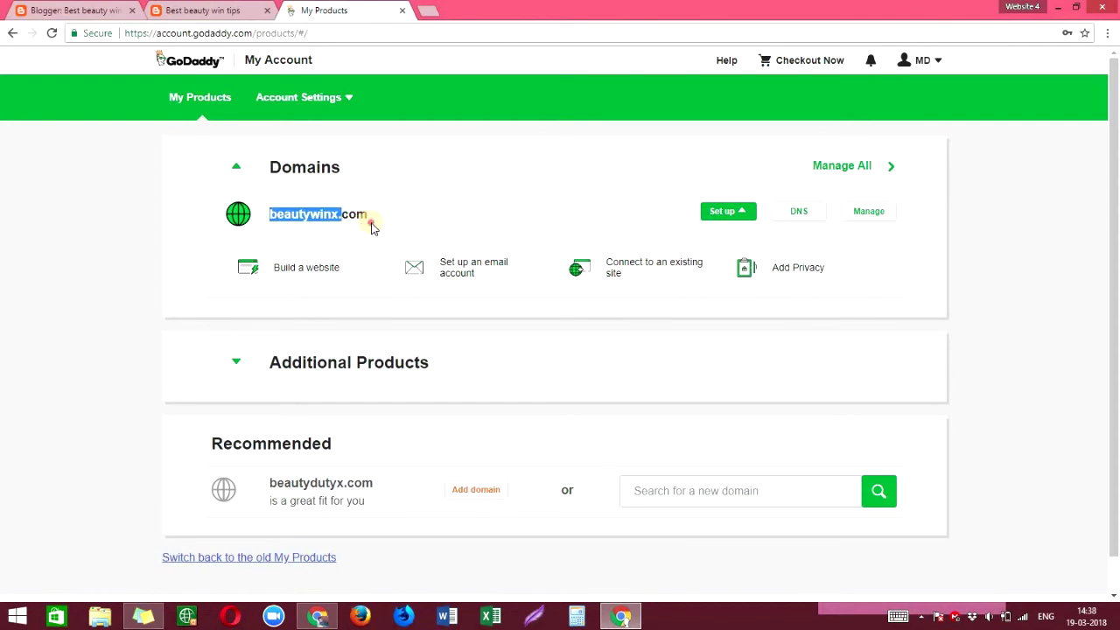
# - Open the DNS management page of beautywinx.com from the GoDaddy domain manager
pyautogui.click(203, 9)
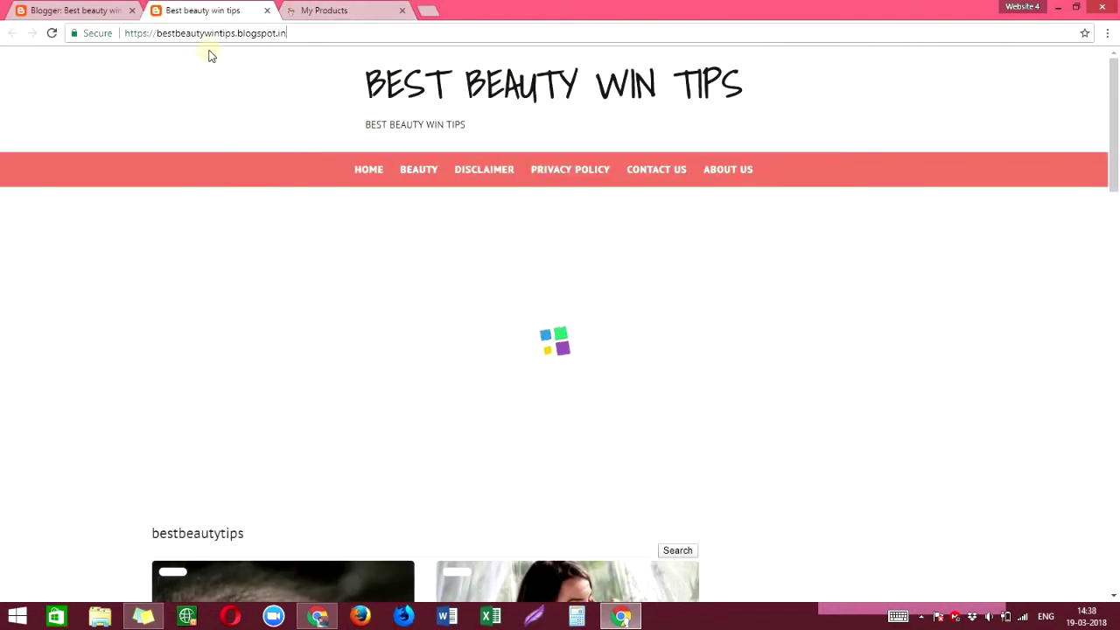
pyautogui.moveTo(163, 33); pyautogui.dragTo(300, 33)
pyautogui.click(323, 9)
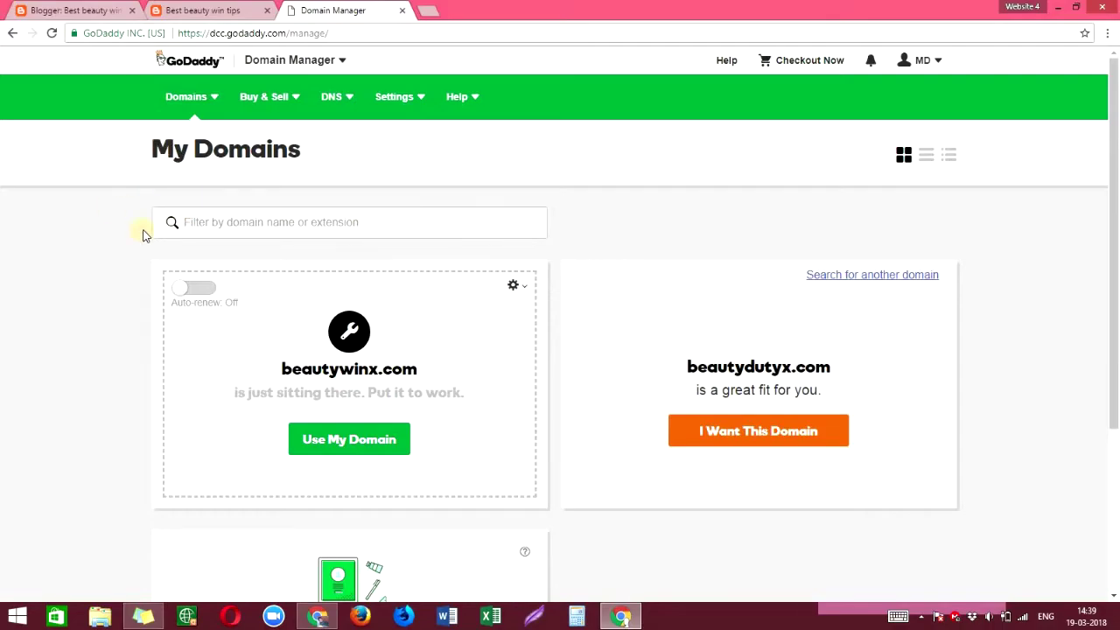
pyautogui.moveTo(149, 145); pyautogui.dragTo(320, 187)
pyautogui.click(320, 187)
pyautogui.click(514, 288)
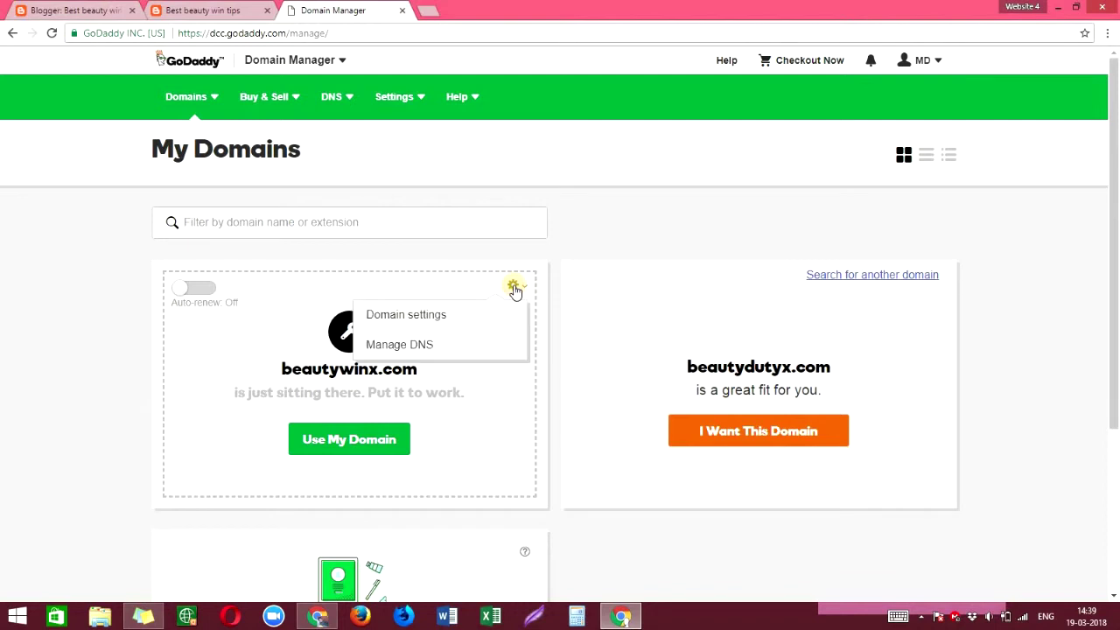
pyautogui.click(408, 346)
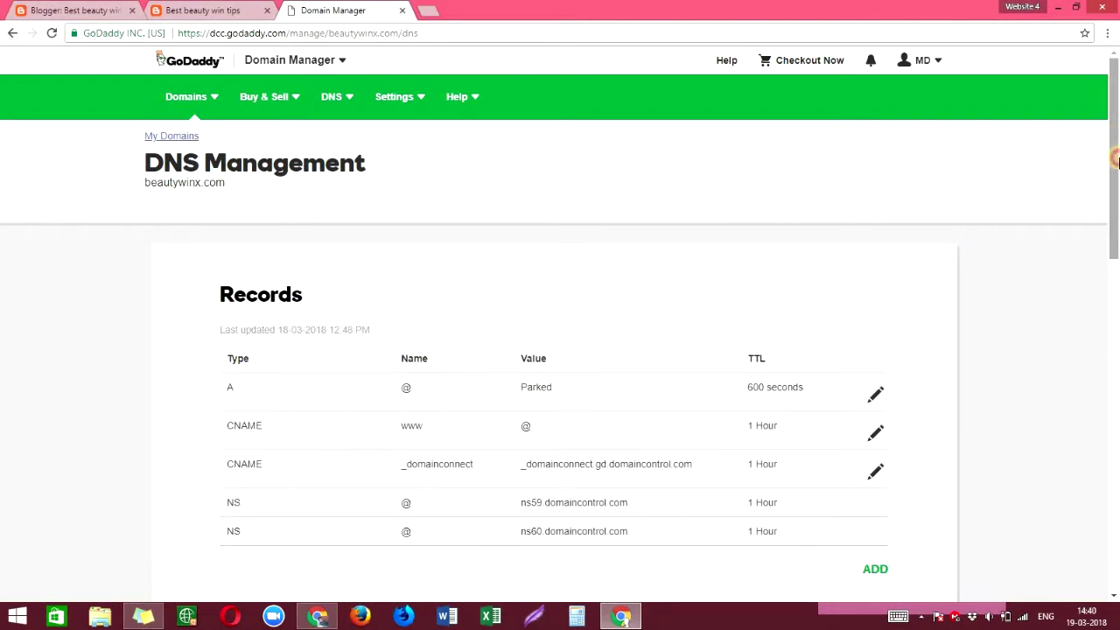
pyautogui.scroll(-2, 1009, 226)
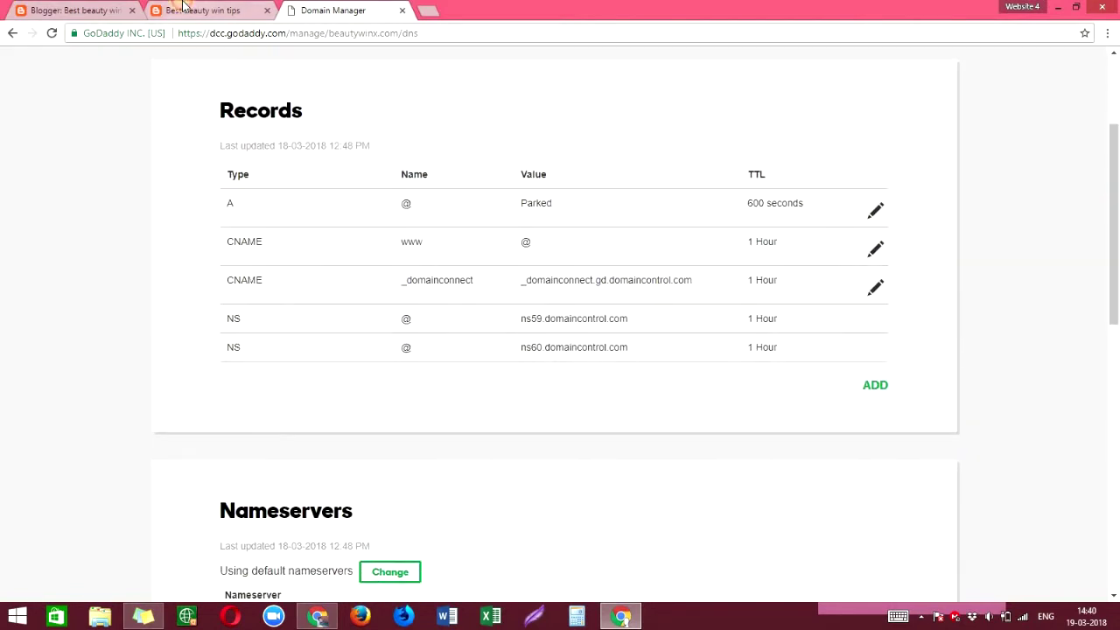
# - Switch to Blogger and open the third-party URL setup in the blog's basic publishing settings
pyautogui.click(199, 9)
pyautogui.click(89, 7)
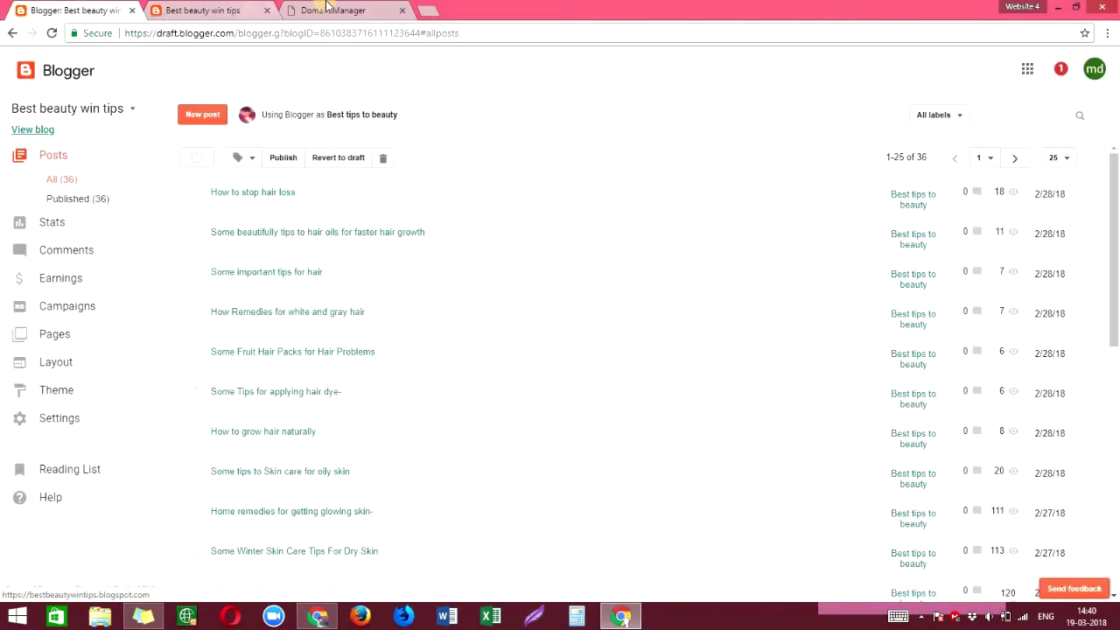
pyautogui.click(328, 9)
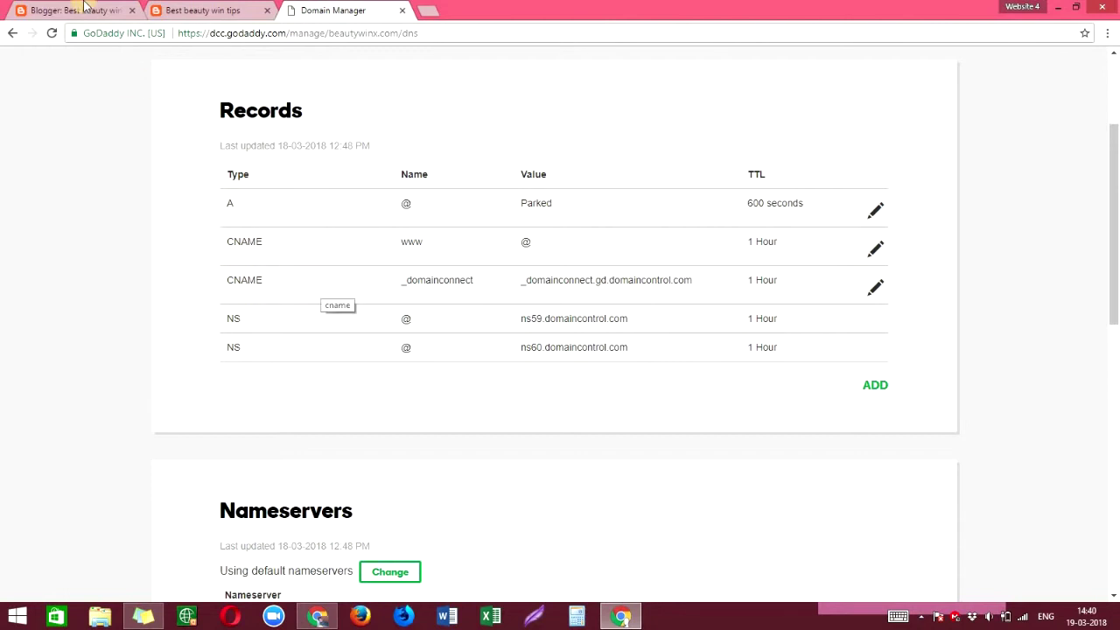
pyautogui.click(52, 11)
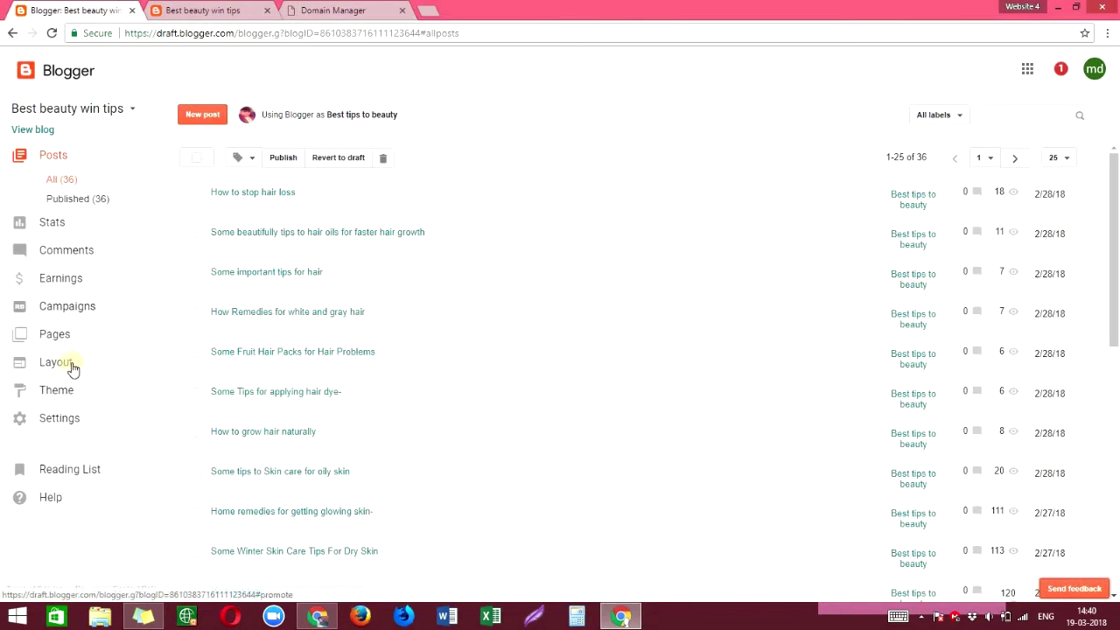
pyautogui.click(55, 424)
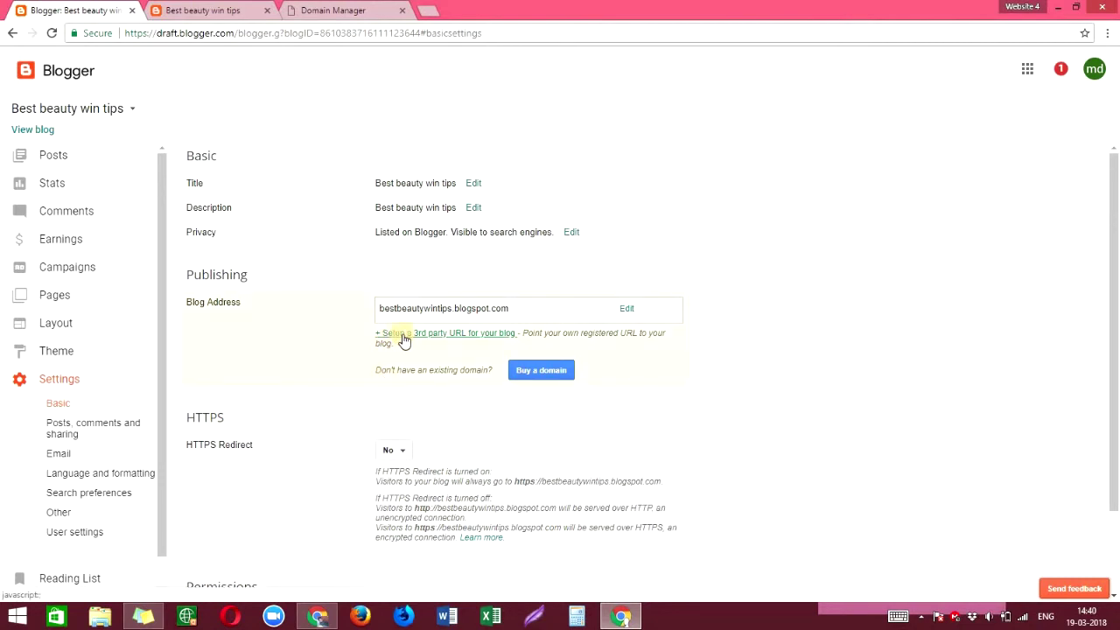
pyautogui.click(453, 336)
pyautogui.click(466, 336)
pyautogui.click(432, 328)
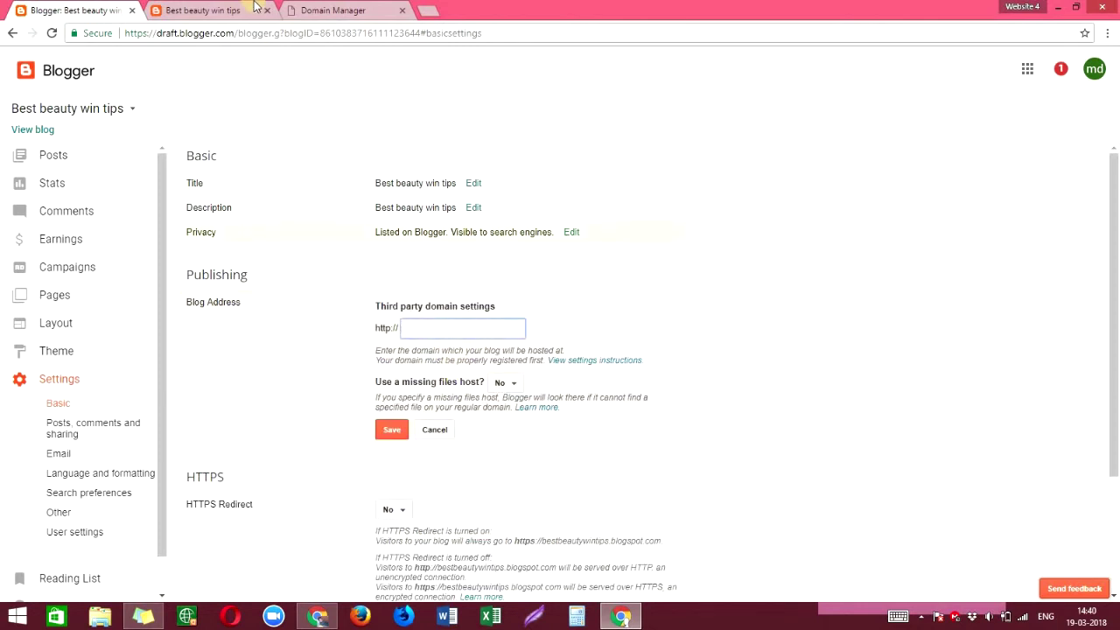
# - Copy the domain name beautywinx.com from the GoDaddy DNS management page
pyautogui.click(332, 10)
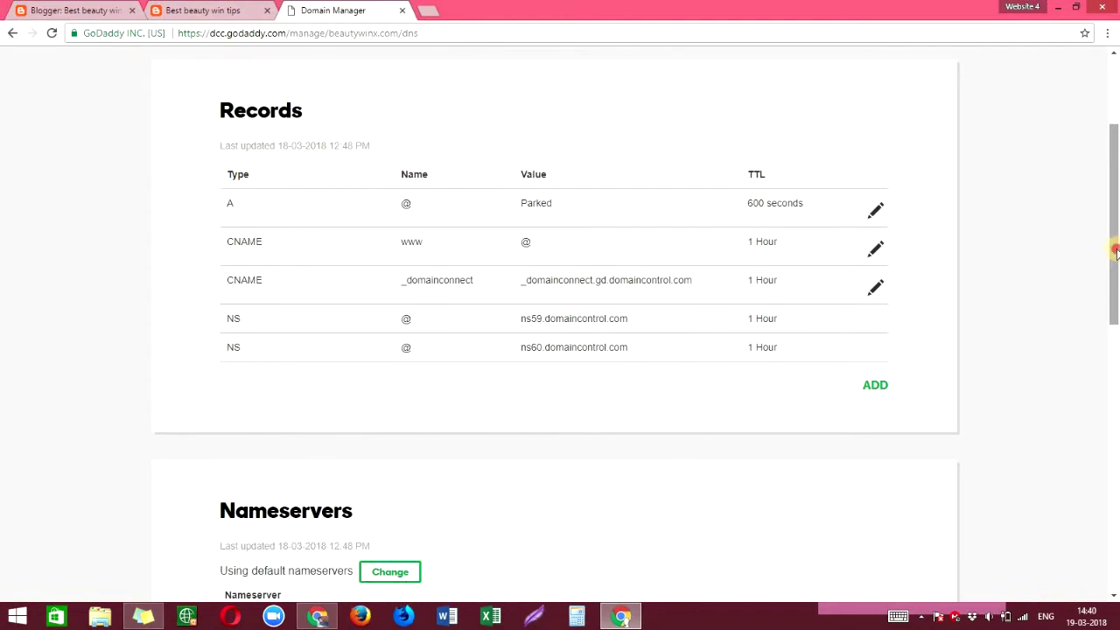
pyautogui.scroll(3, 1115, 251)
pyautogui.moveTo(145, 185); pyautogui.dragTo(215, 180)
pyautogui.hotkey('ctrl', 'c')
pyautogui.click(149, 181)
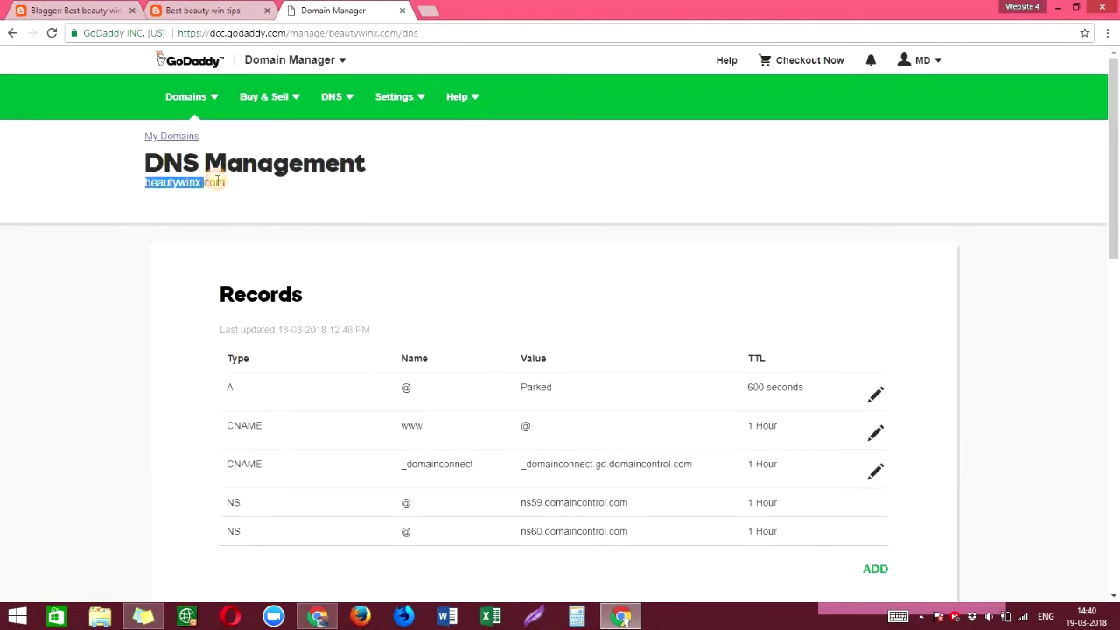
pyautogui.rightClick(229, 192)
pyautogui.click(237, 194)
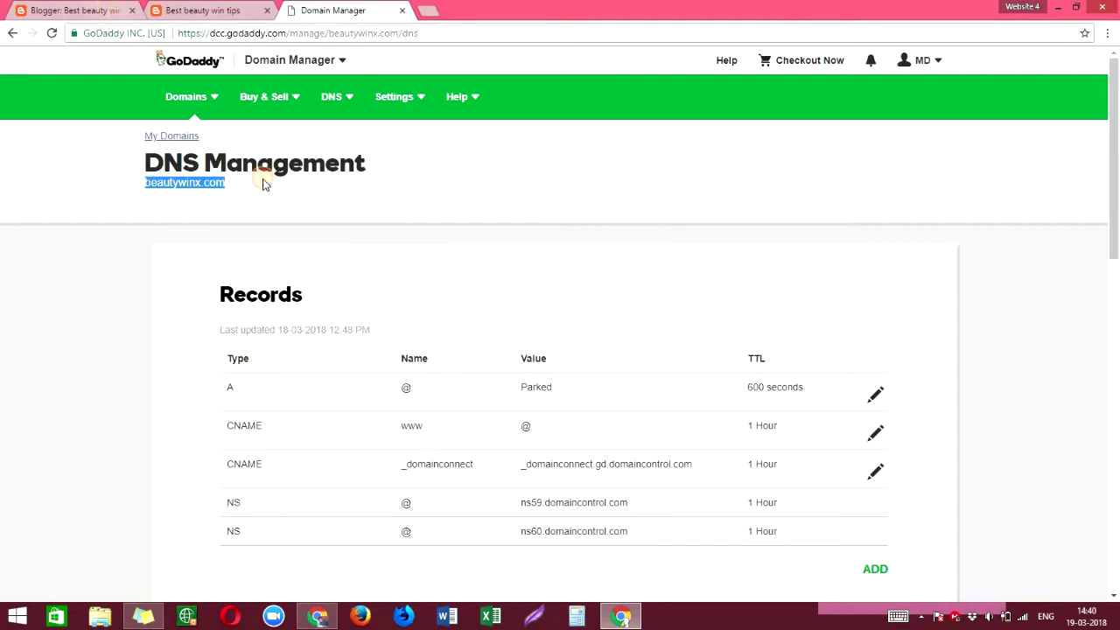
pyautogui.click(112, 12)
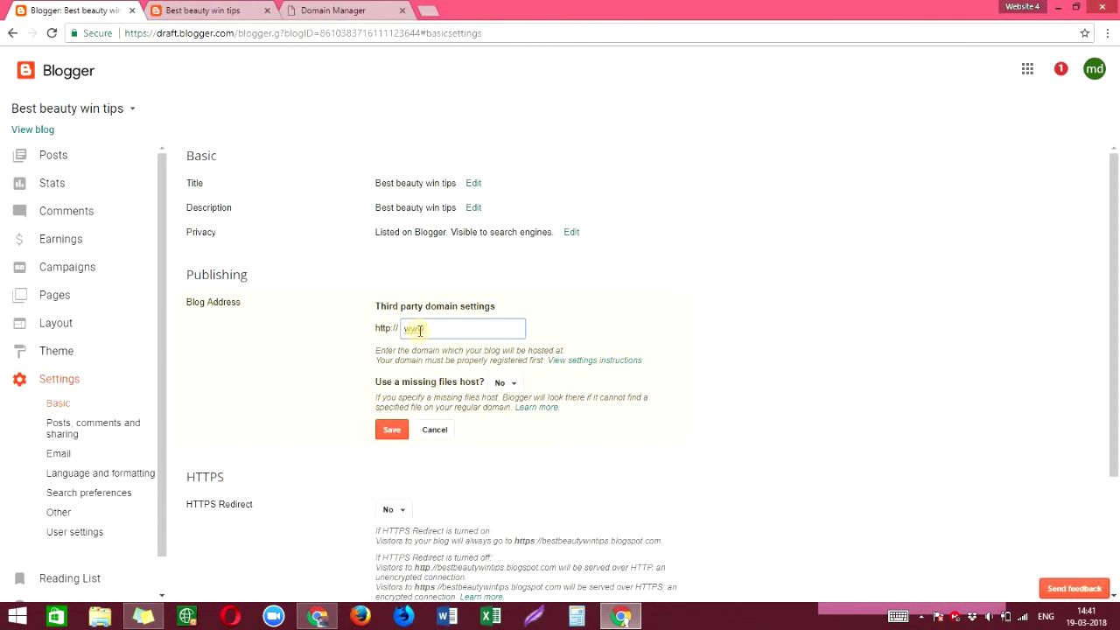
pyautogui.hotkey('ctrl', 'v')
pyautogui.moveTo(402, 328); pyautogui.dragTo(441, 328)
pyautogui.click(403, 328)
pyautogui.click(417, 328)
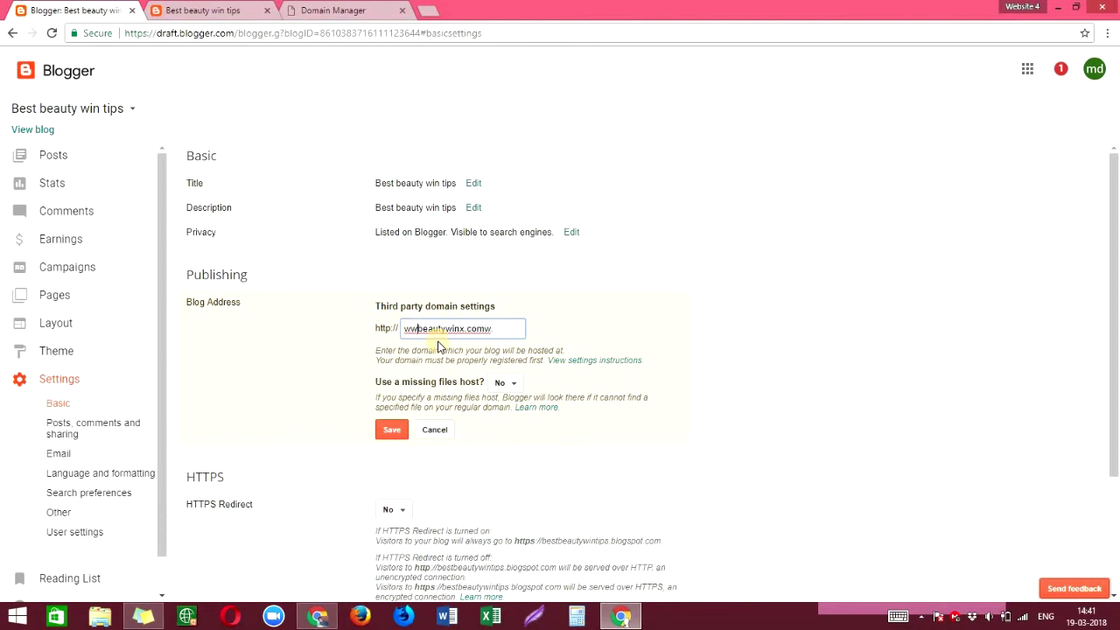
pyautogui.click(494, 337)
pyautogui.click(410, 329)
pyautogui.write('w.')
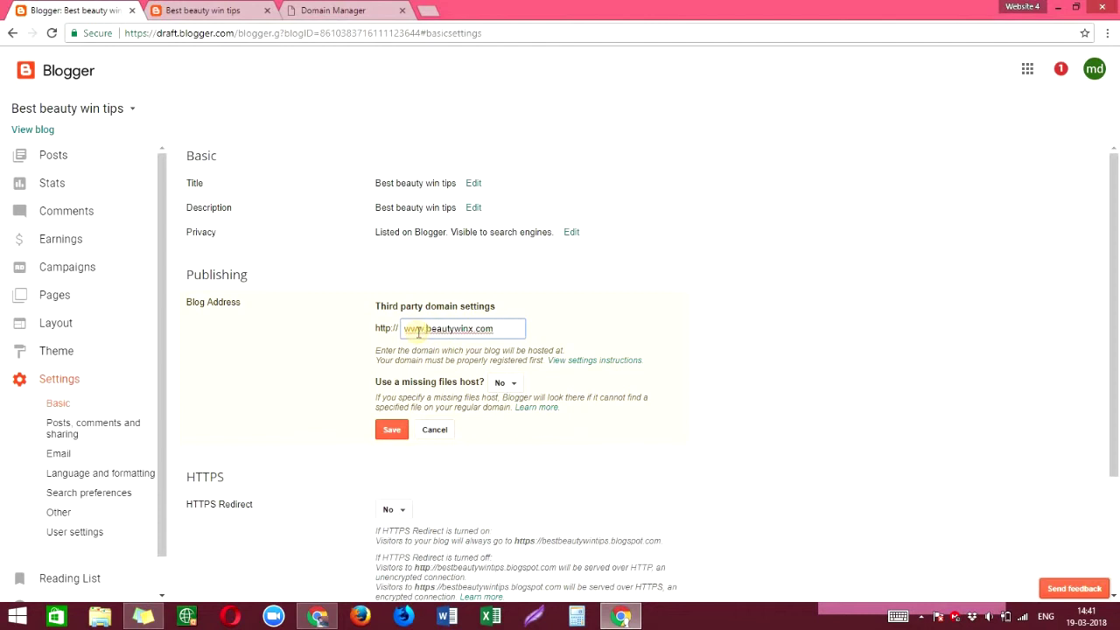
pyautogui.moveTo(427, 329); pyautogui.dragTo(507, 331)
pyautogui.click(507, 330)
pyautogui.scroll(-1, 1114, 315)
pyautogui.click(387, 418)
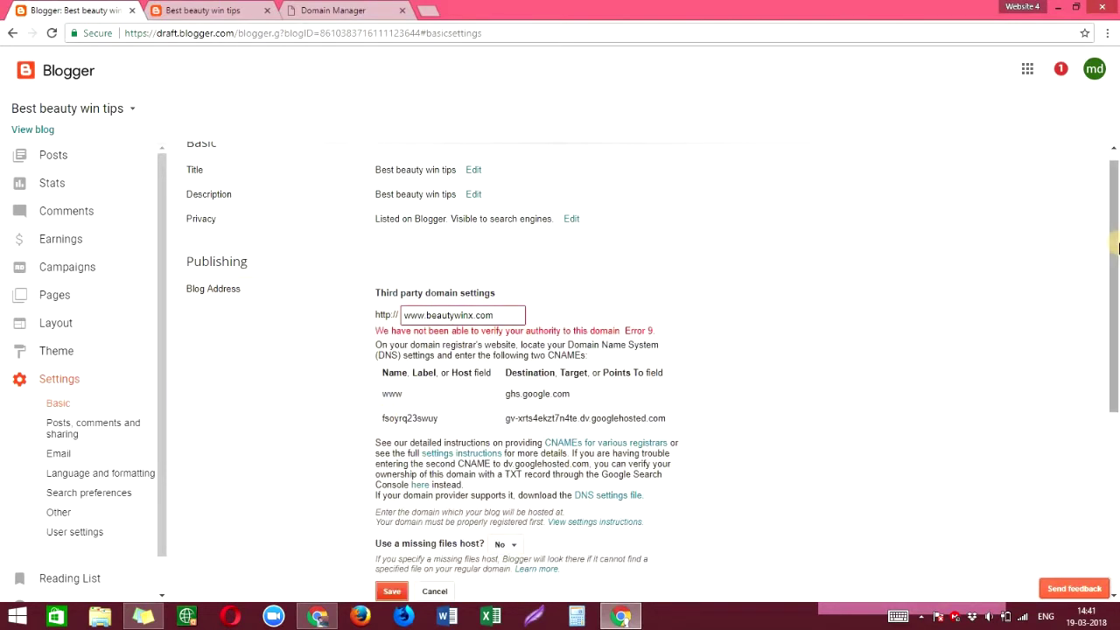
# - Read the domain verification error and the CNAME instructions below the third-party domain
pyautogui.scroll(-1, 452, 363)
pyautogui.moveTo(376, 308); pyautogui.dragTo(647, 308)
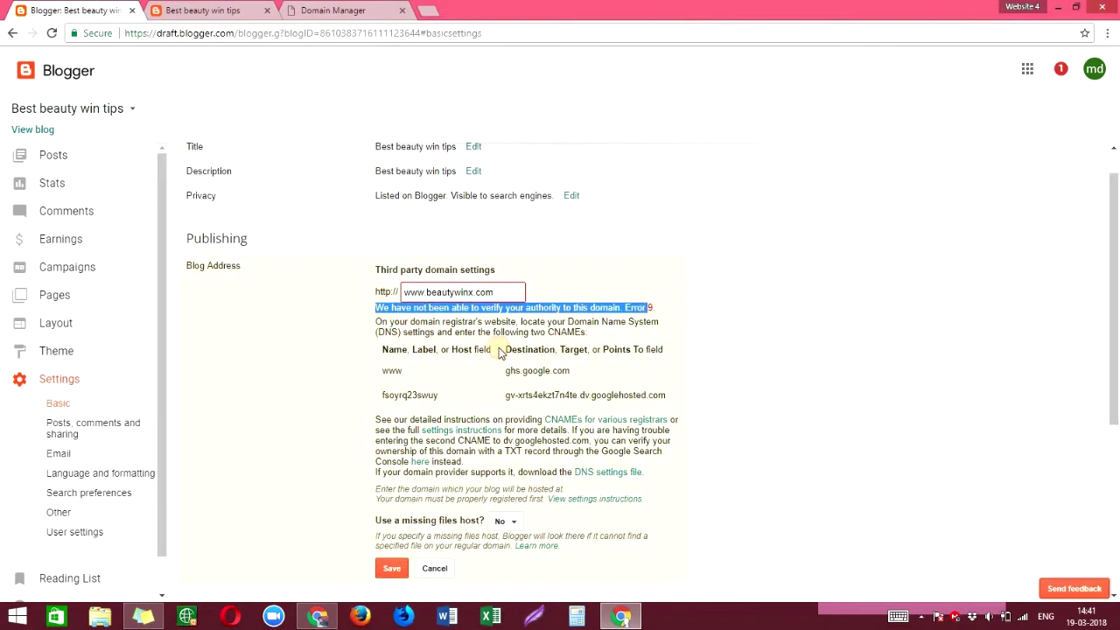
pyautogui.click(457, 327)
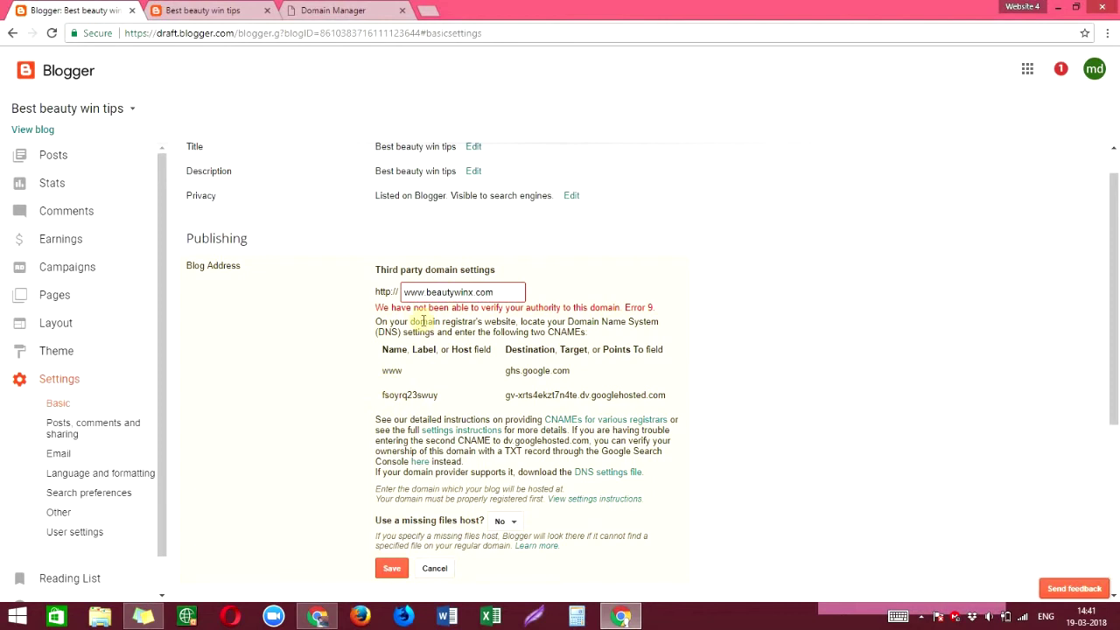
pyautogui.moveTo(390, 308); pyautogui.dragTo(644, 308)
pyautogui.click(456, 371)
pyautogui.doubleClick(422, 350)
pyautogui.click(451, 349)
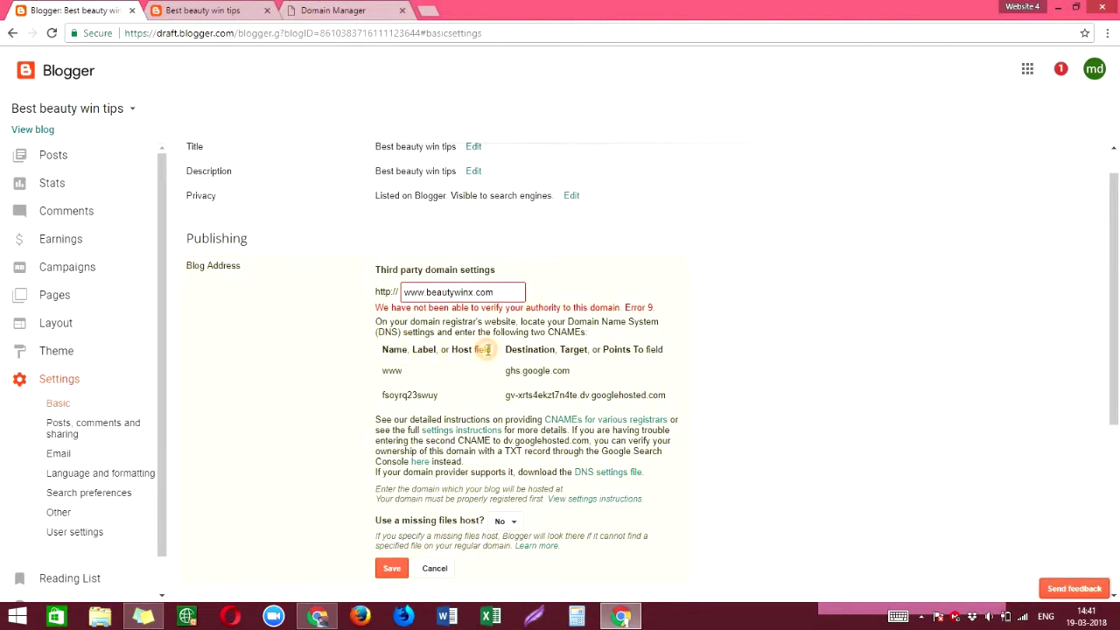
# - Copy the host name www from the first CNAME entry in the Blogger instructions
pyautogui.moveTo(386, 371); pyautogui.dragTo(398, 374)
pyautogui.rightClick(407, 372)
pyautogui.click(418, 379)
# - Switch to GoDaddy and examine the type and name of the existing www CNAME record
pyautogui.click(346, 10)
pyautogui.moveTo(1116, 223); pyautogui.dragTo(1116, 248)
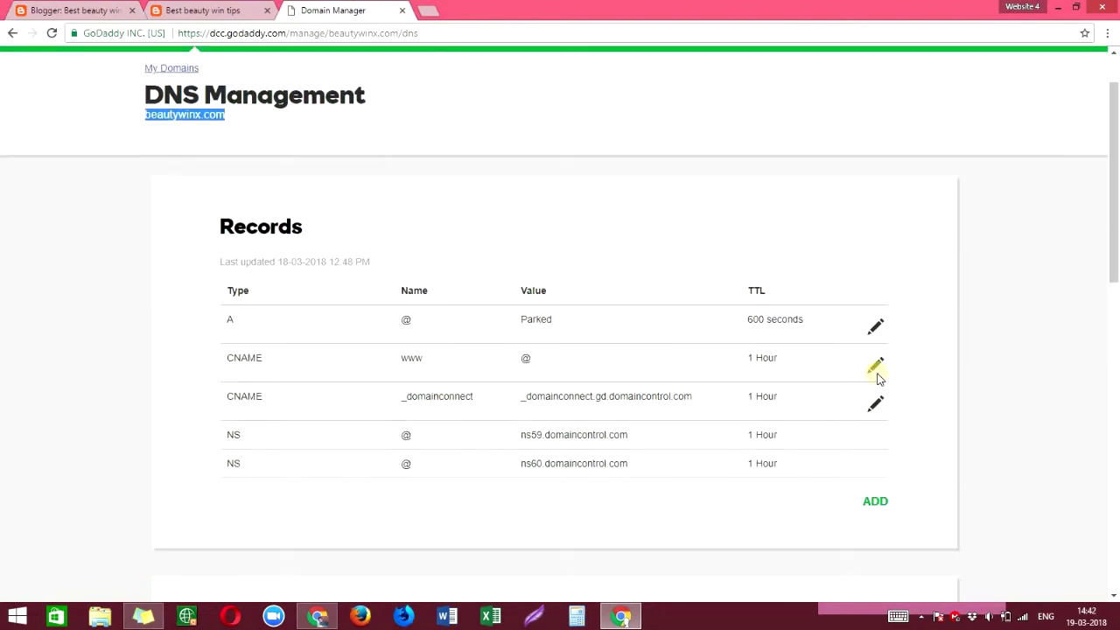
pyautogui.moveTo(223, 361); pyautogui.dragTo(263, 358)
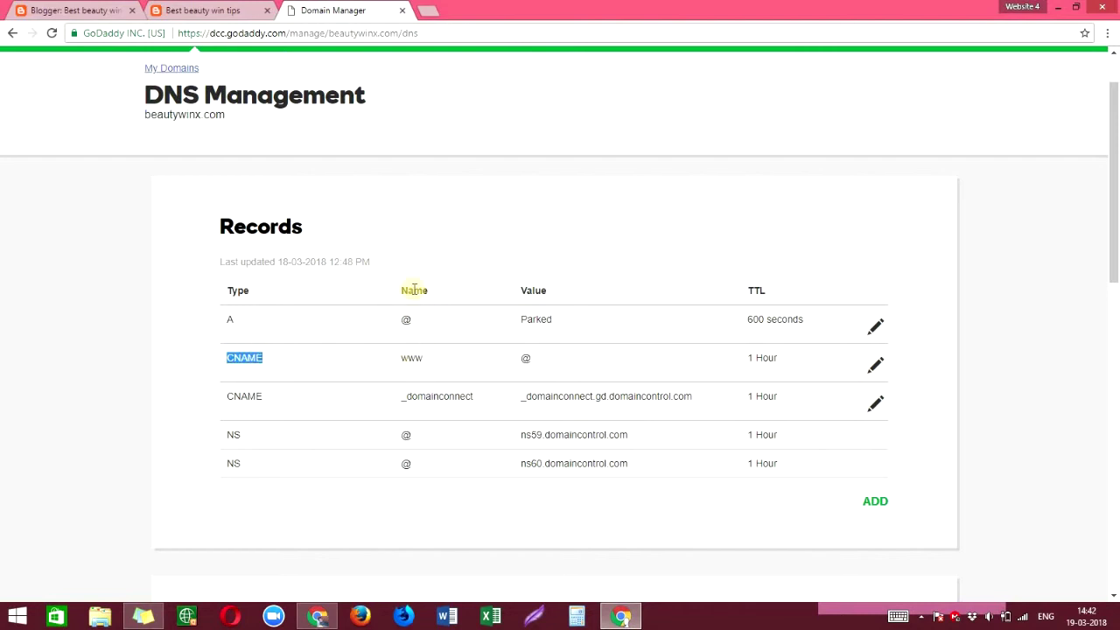
pyautogui.doubleClick(410, 358)
pyautogui.click(277, 368)
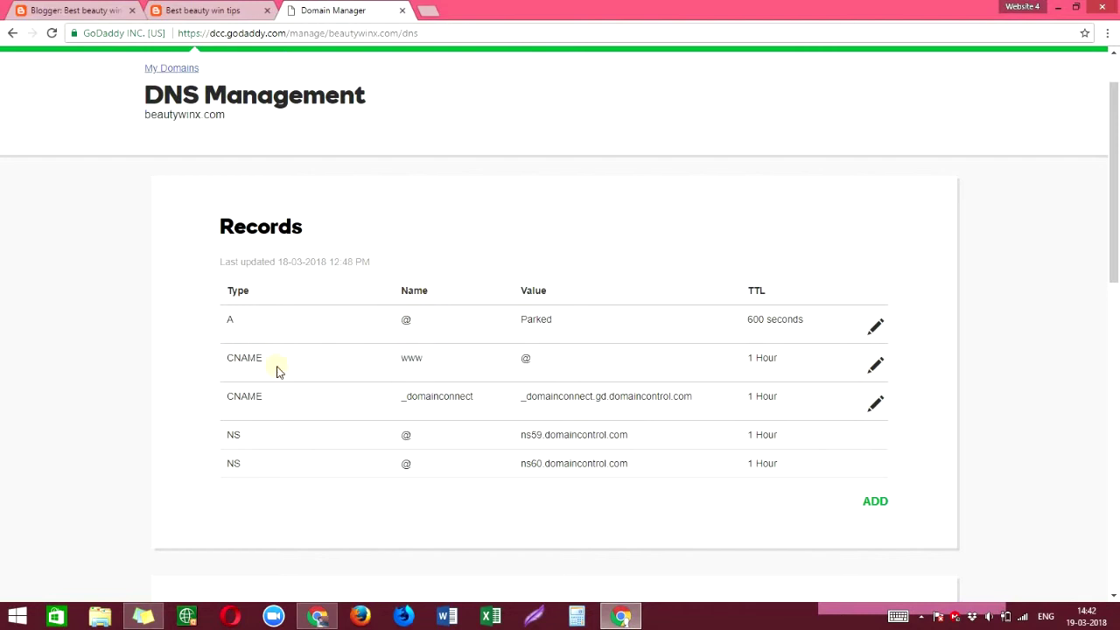
pyautogui.click(184, 9)
pyautogui.click(122, 10)
pyautogui.click(324, 10)
pyautogui.click(872, 502)
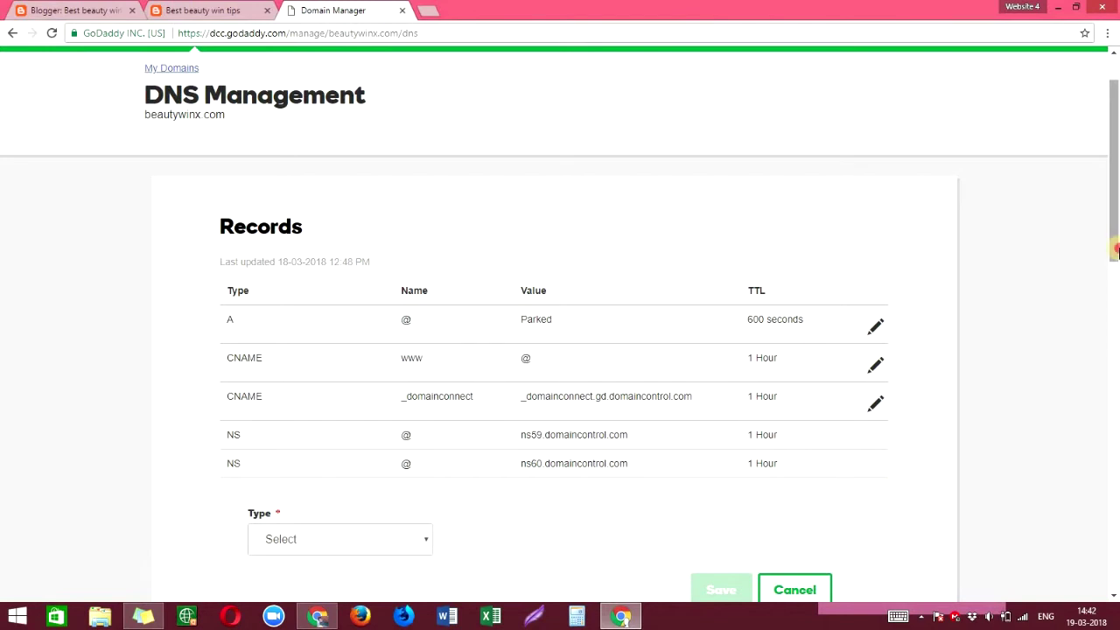
pyautogui.scroll(-2, 517, 410)
pyautogui.click(373, 422)
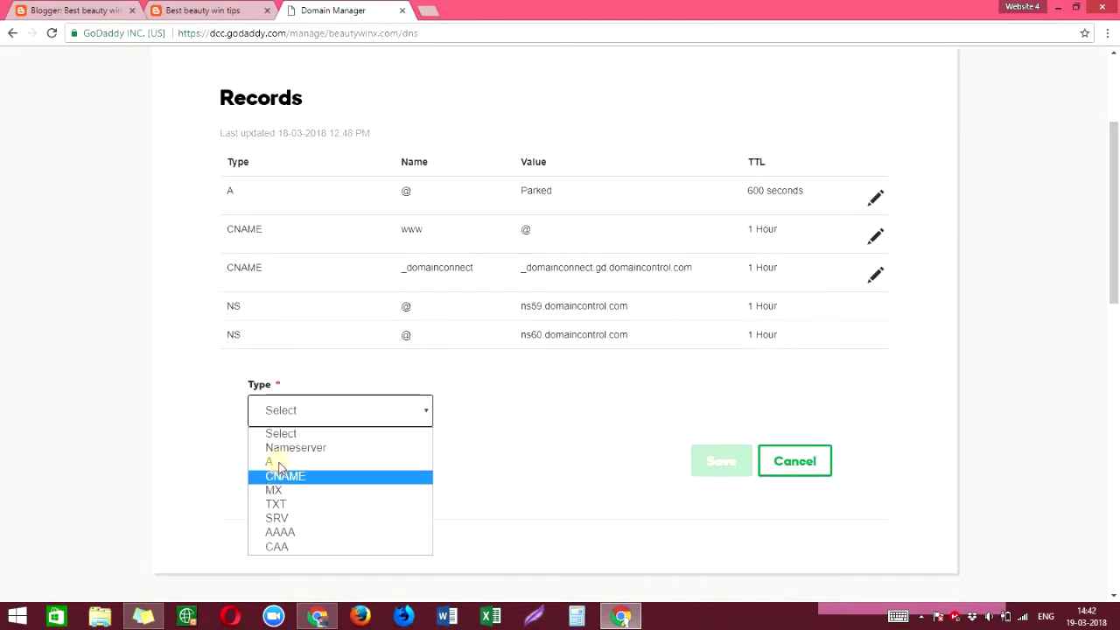
pyautogui.click(1114, 266)
pyautogui.scroll(-1, 1020, 315)
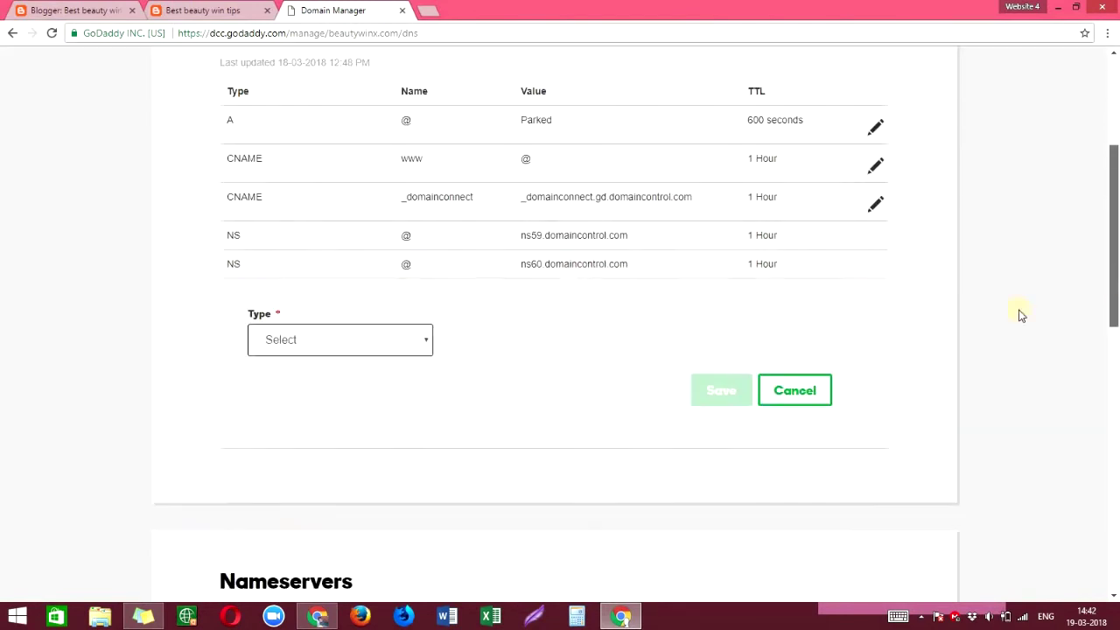
pyautogui.scroll(1, 1020, 315)
pyautogui.click(825, 417)
# - Start a new DNS record of type CNAME and paste www as its host
pyautogui.moveTo(1116, 271); pyautogui.dragTo(875, 289)
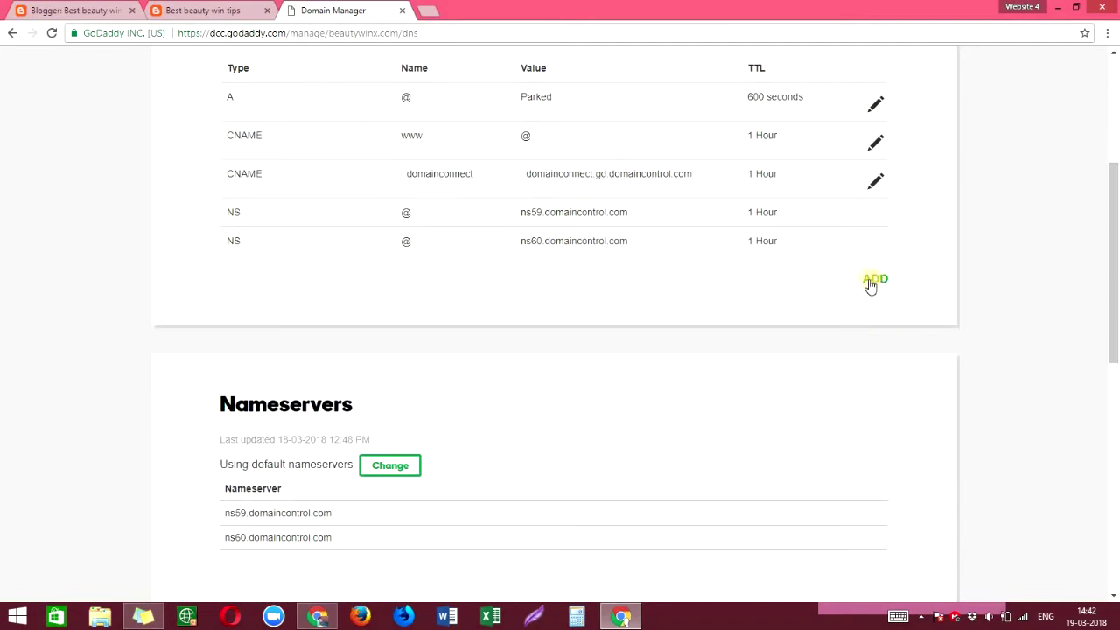
pyautogui.click(875, 281)
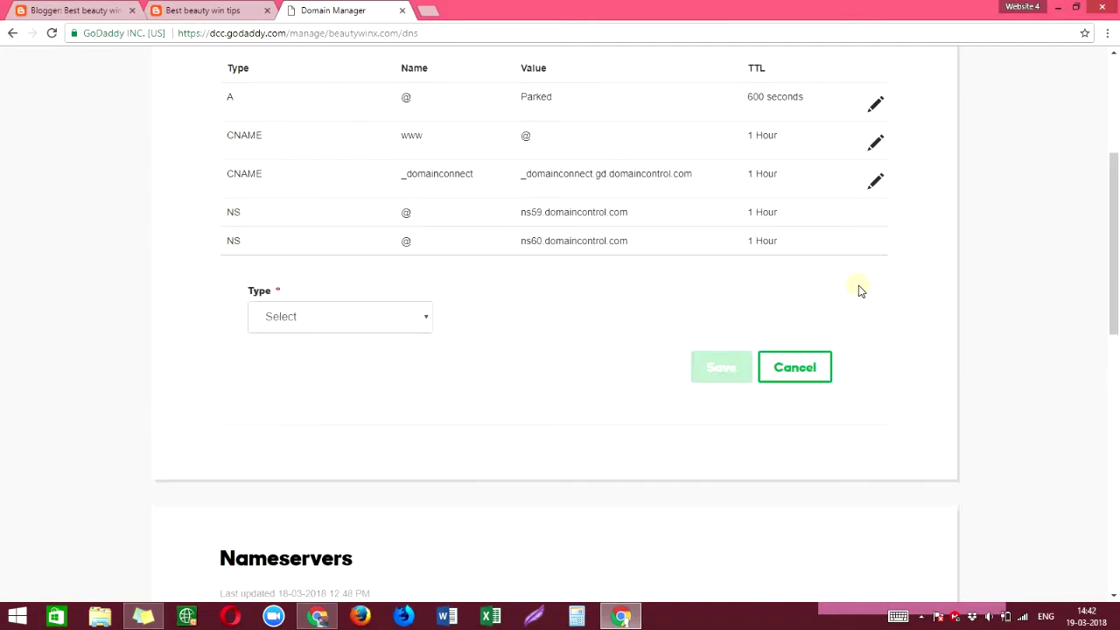
pyautogui.click(342, 319)
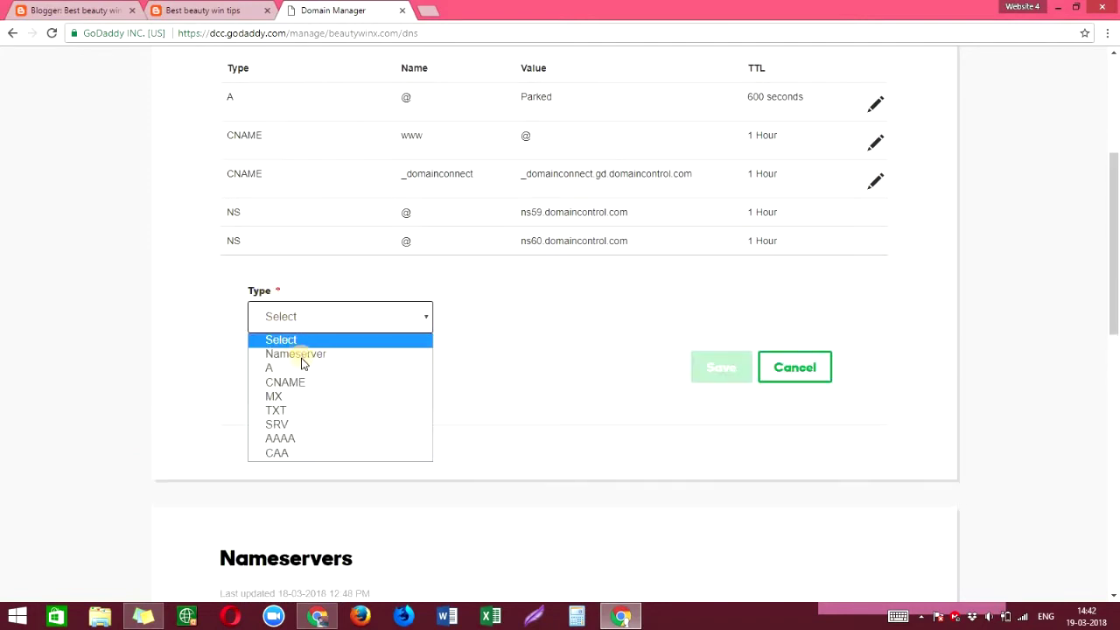
pyautogui.click(282, 383)
pyautogui.click(507, 312)
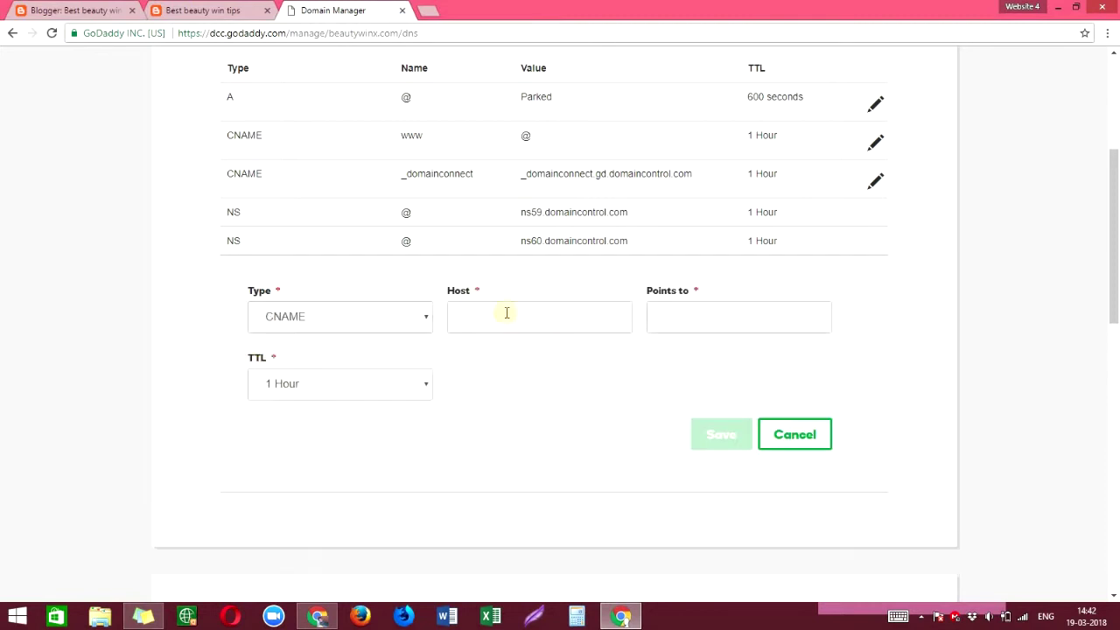
pyautogui.click(472, 316)
pyautogui.rightClick(474, 319)
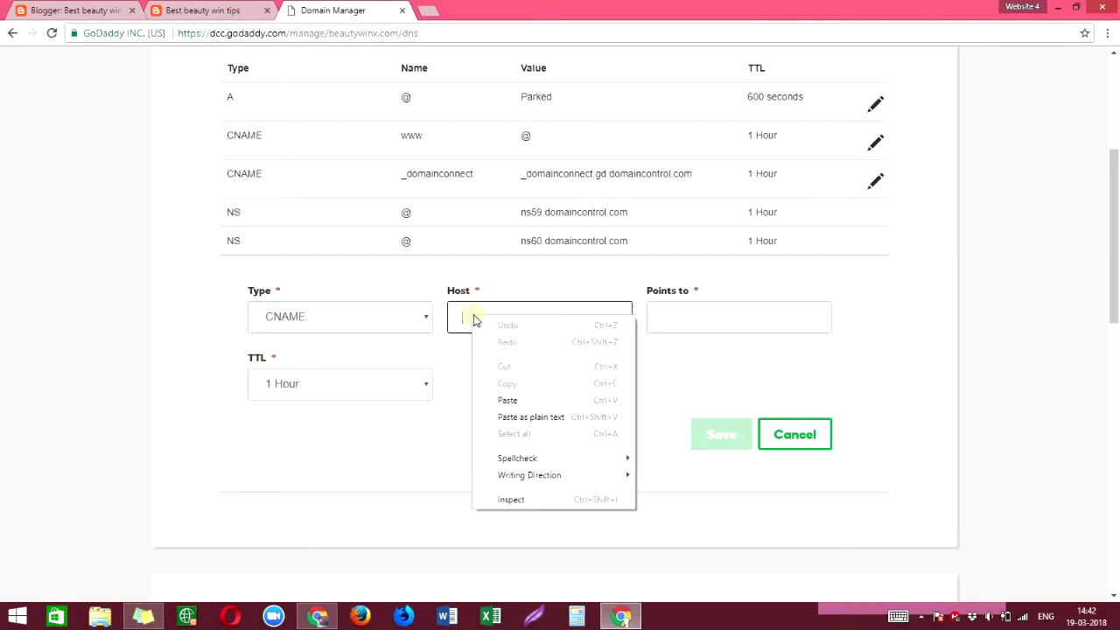
pyautogui.click(507, 400)
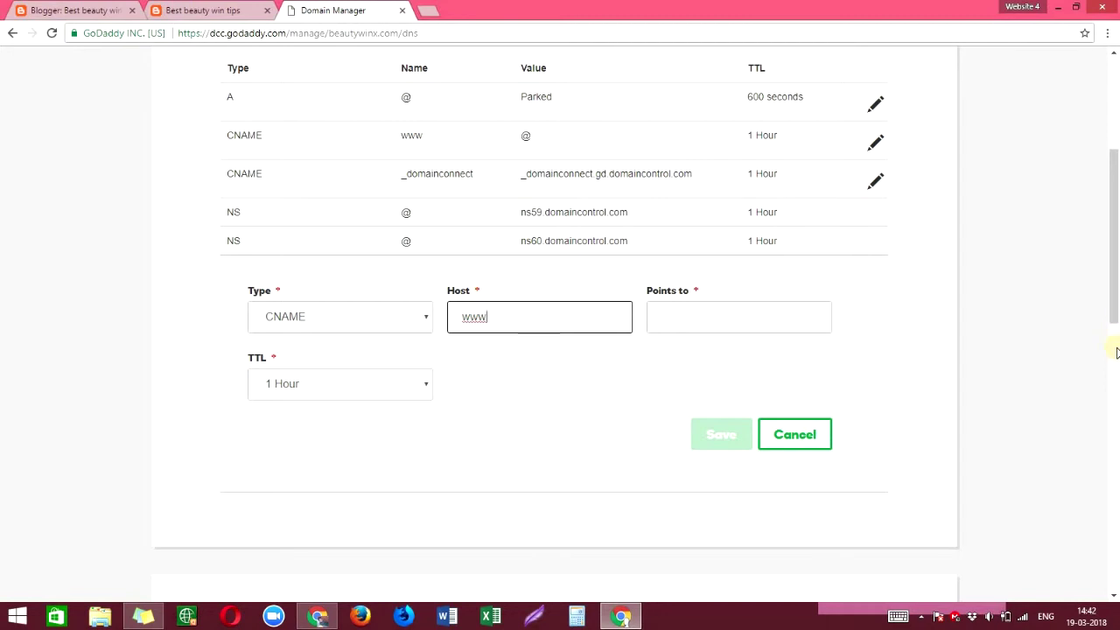
# - Check the new record's host against the Name, Label, or Host field in Blogger's CNAME instructions, and return to GoDaddy
pyautogui.scroll(1, 1112, 305)
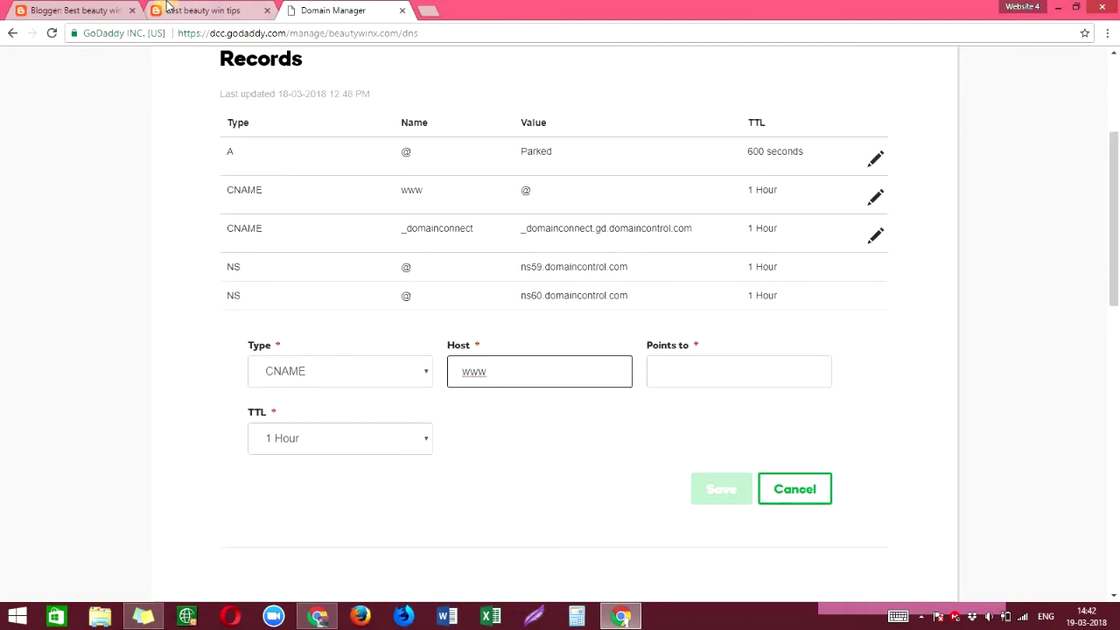
pyautogui.click(188, 9)
pyautogui.click(72, 8)
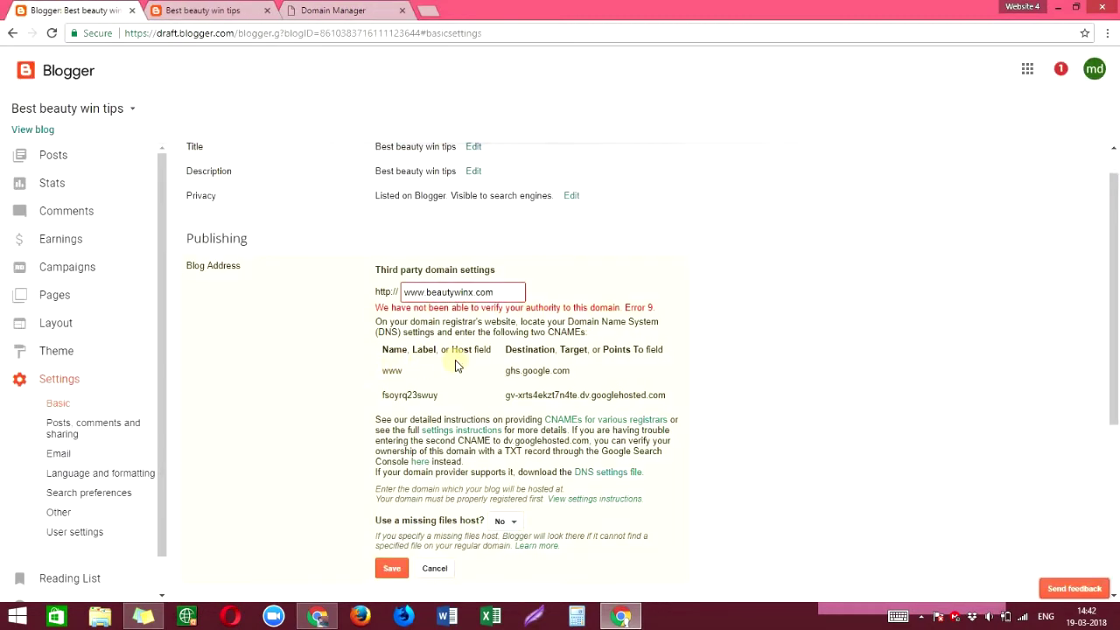
pyautogui.doubleClick(394, 349)
pyautogui.doubleClick(423, 349)
pyautogui.doubleClick(460, 349)
pyautogui.doubleClick(383, 371)
pyautogui.click(337, 10)
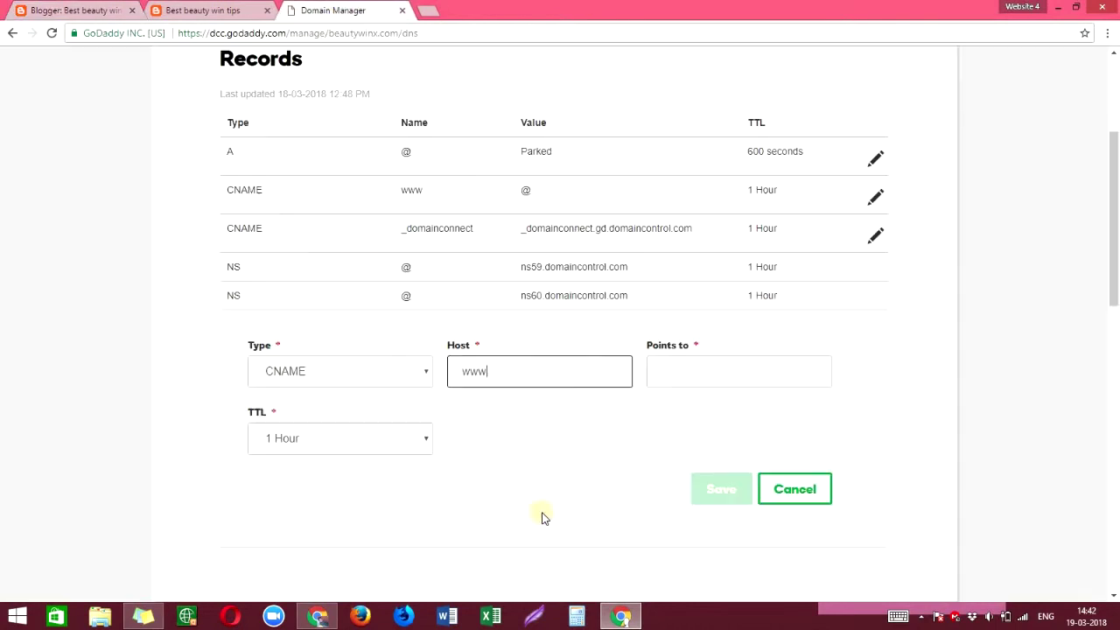
# - Check the new record's www host, and examine the Destination, Target, or Points To field in Blogger's CNAME instructions
pyautogui.moveTo(446, 348); pyautogui.dragTo(467, 350)
pyautogui.click(466, 371)
pyautogui.doubleClick(470, 371)
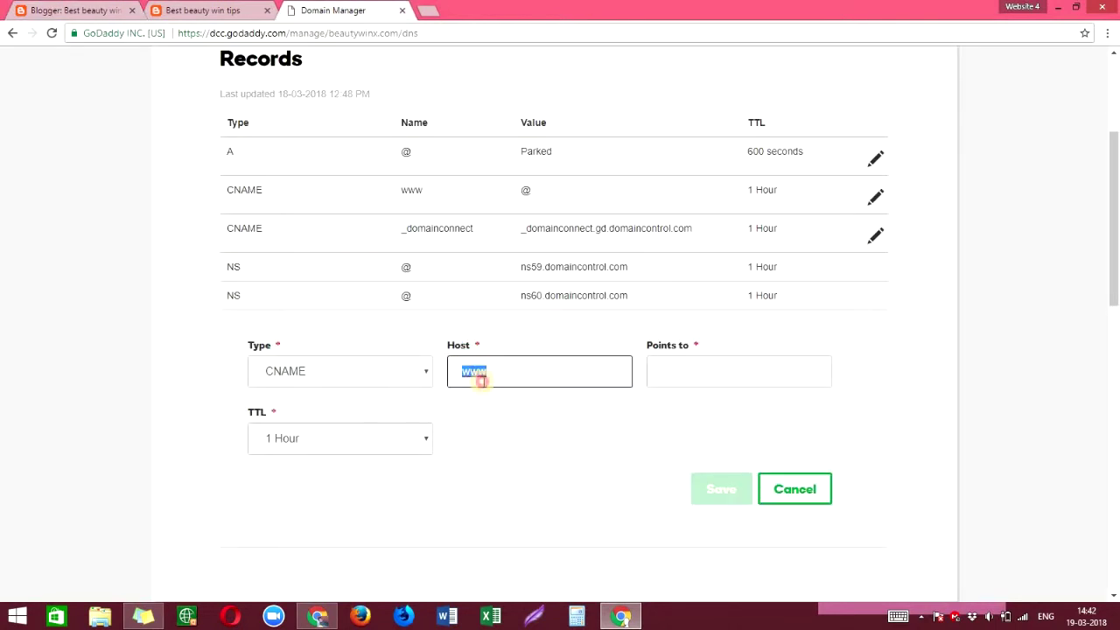
pyautogui.click(117, 10)
pyautogui.click(512, 367)
pyautogui.doubleClick(536, 350)
pyautogui.moveTo(560, 349); pyautogui.dragTo(642, 349)
pyautogui.hotkey('ctrl', 'Tab')
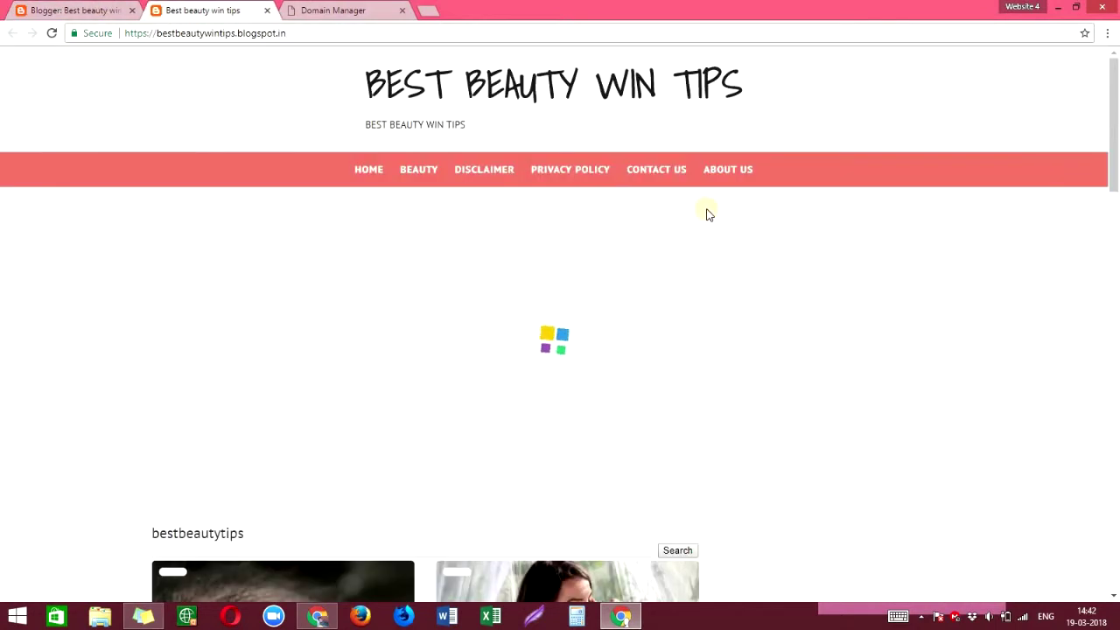
pyautogui.hotkey('ctrl', 'Tab')
pyautogui.moveTo(649, 348)
pyautogui.mouseDown()
pyautogui.moveTo(683, 350)
pyautogui.moveTo(612, 350)
pyautogui.moveTo(635, 349)
pyautogui.mouseUp()
pyautogui.click(123, 10)
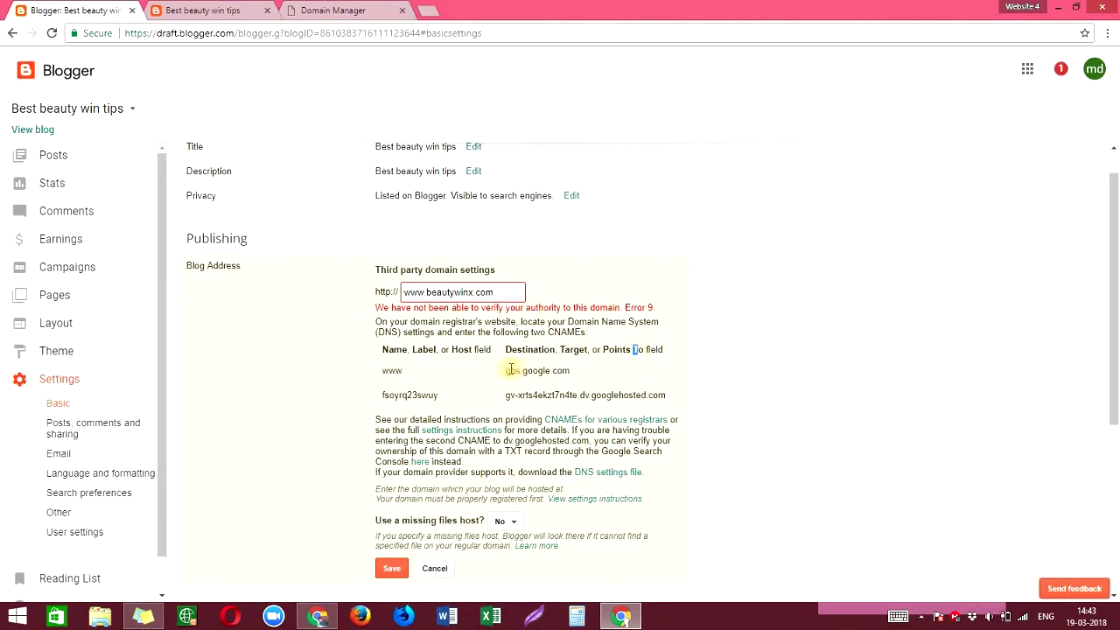
# - Copy ghs.google.com from Blogger's first CNAME entry and paste it as the new GoDaddy record's Points to value
pyautogui.moveTo(509, 370); pyautogui.dragTo(567, 373)
pyautogui.doubleClick(564, 370)
pyautogui.rightClick(564, 377)
pyautogui.click(575, 377)
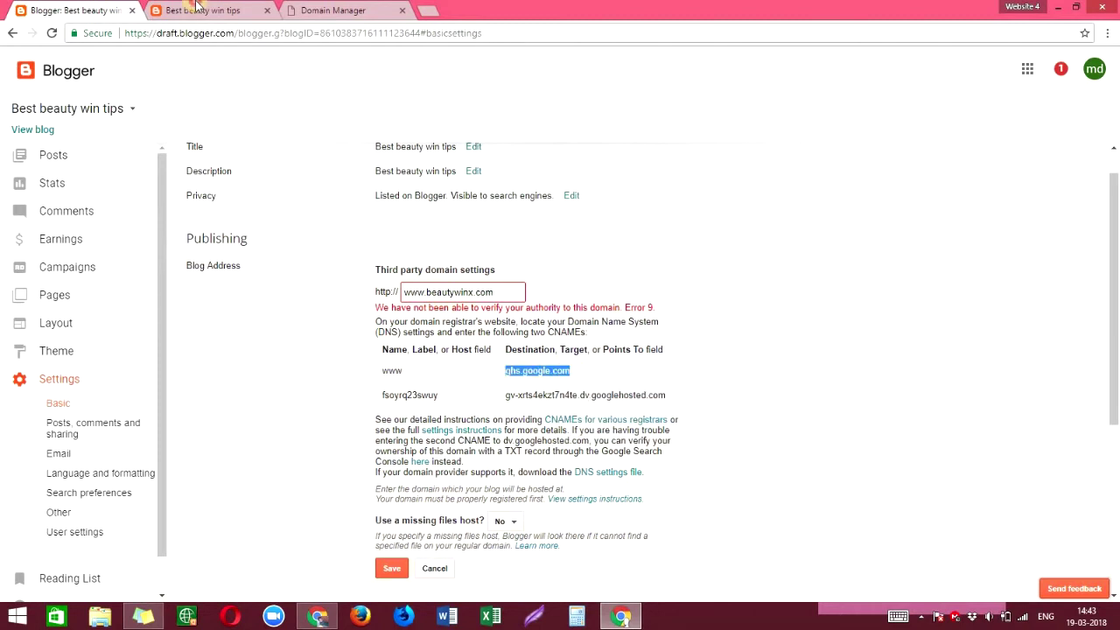
pyautogui.click(202, 9)
pyautogui.click(332, 10)
pyautogui.click(685, 374)
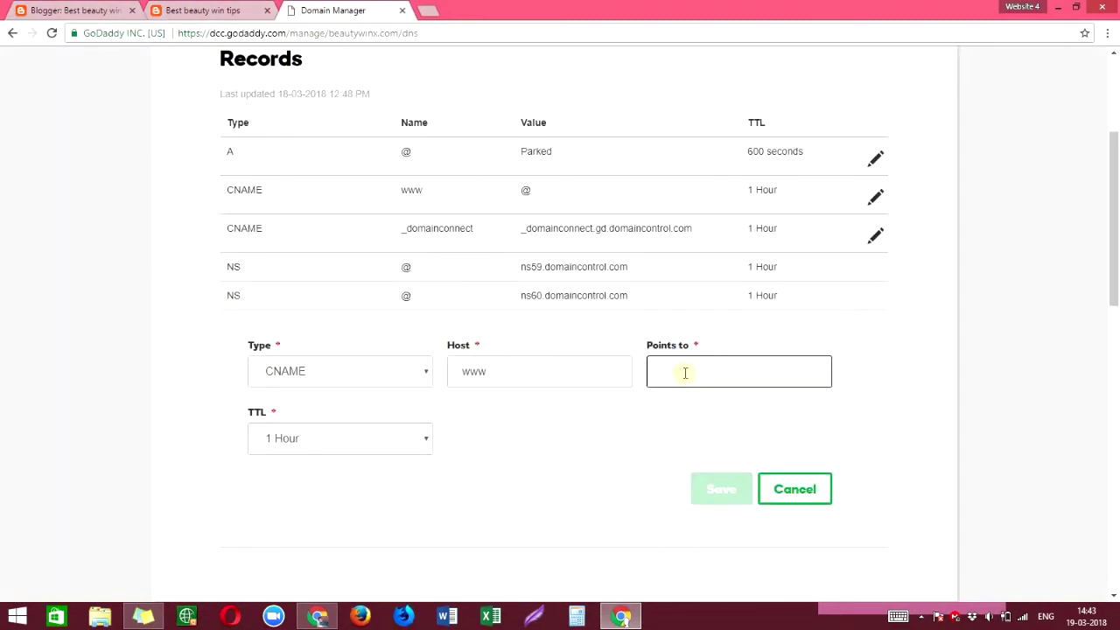
pyautogui.rightClick(686, 374)
pyautogui.click(719, 456)
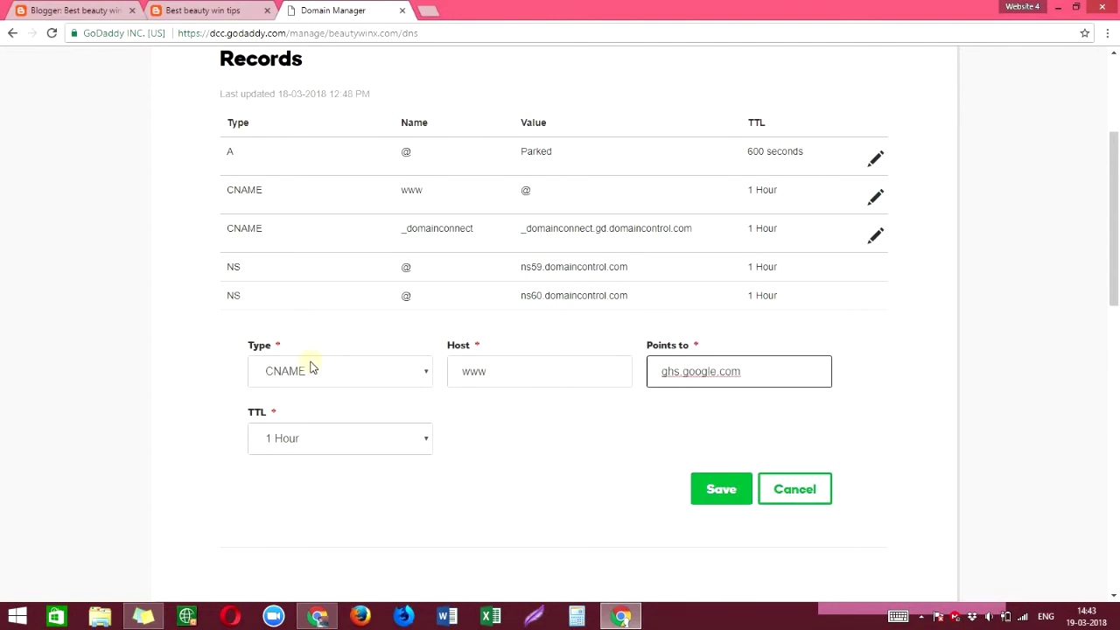
# - Compare the new record's host and destination with the existing www CNAME record, and discard the new record
pyautogui.moveTo(1114, 302); pyautogui.dragTo(1115, 297)
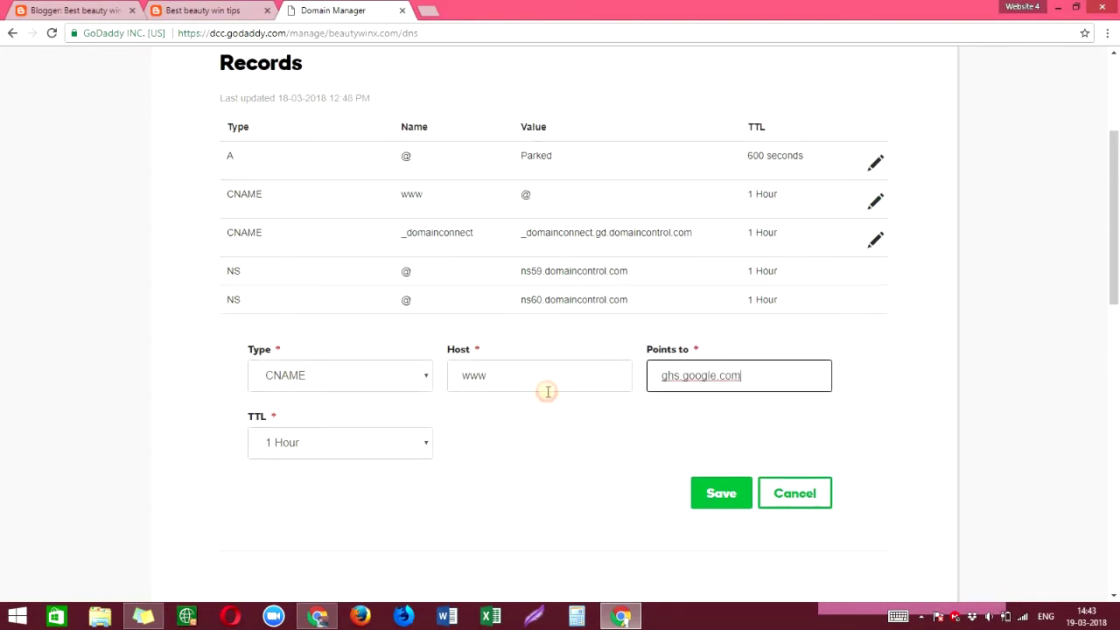
pyautogui.doubleClick(479, 371)
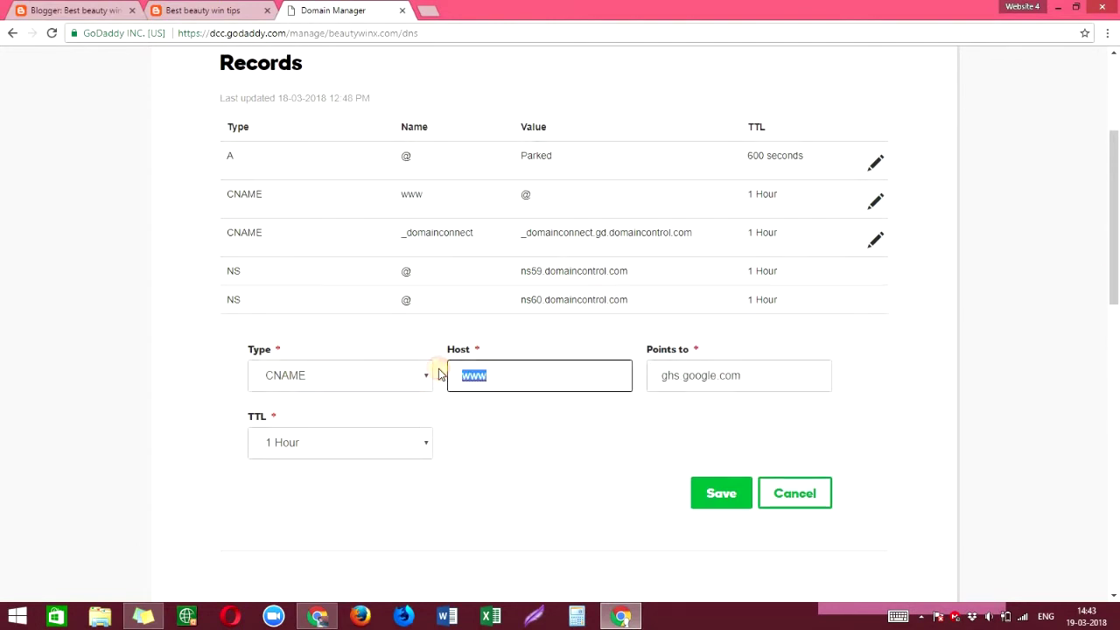
pyautogui.doubleClick(267, 201)
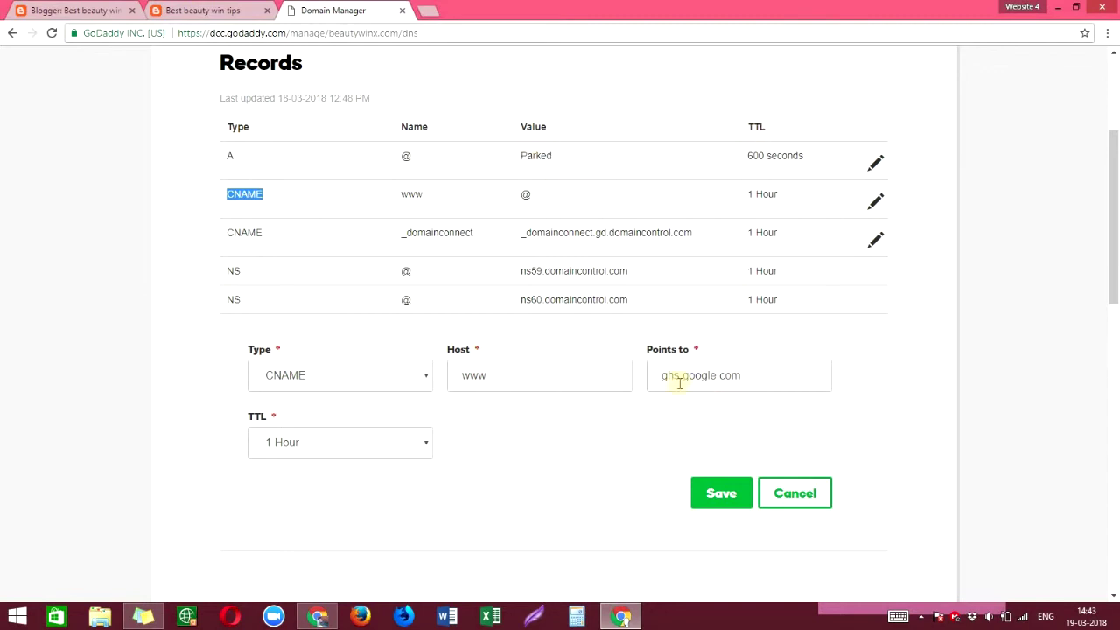
pyautogui.moveTo(649, 352); pyautogui.dragTo(702, 355)
pyautogui.click(656, 375)
pyautogui.doubleClick(745, 374)
pyautogui.click(775, 491)
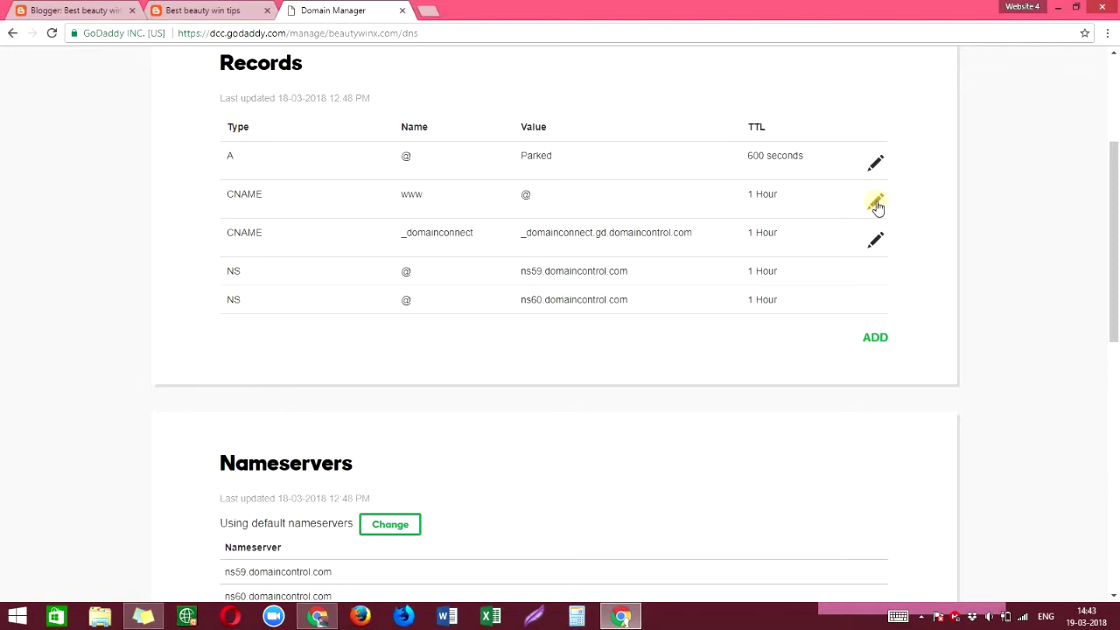
# - Open the existing www CNAME record for editing and clear its Points to value
pyautogui.click(876, 205)
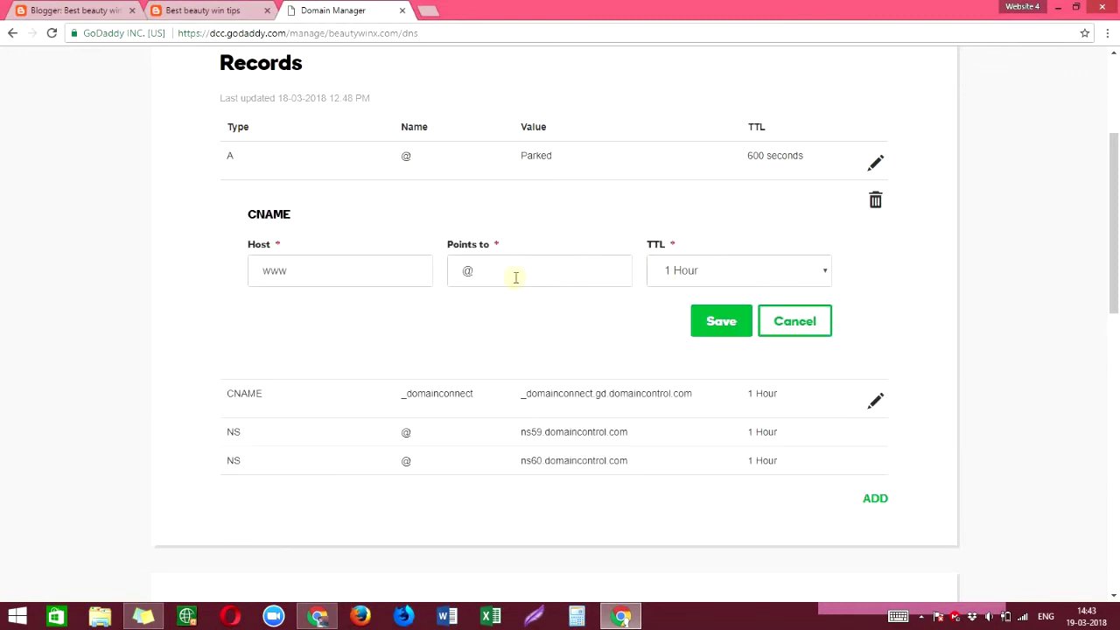
pyautogui.click(300, 274)
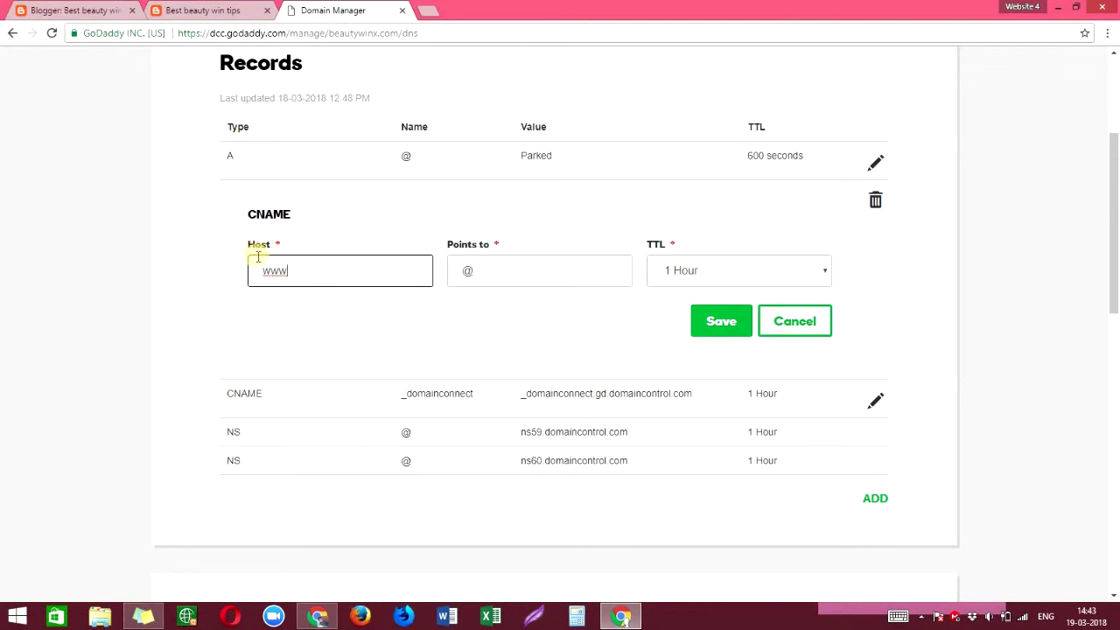
pyautogui.click(468, 271)
pyautogui.moveTo(475, 272); pyautogui.dragTo(440, 269)
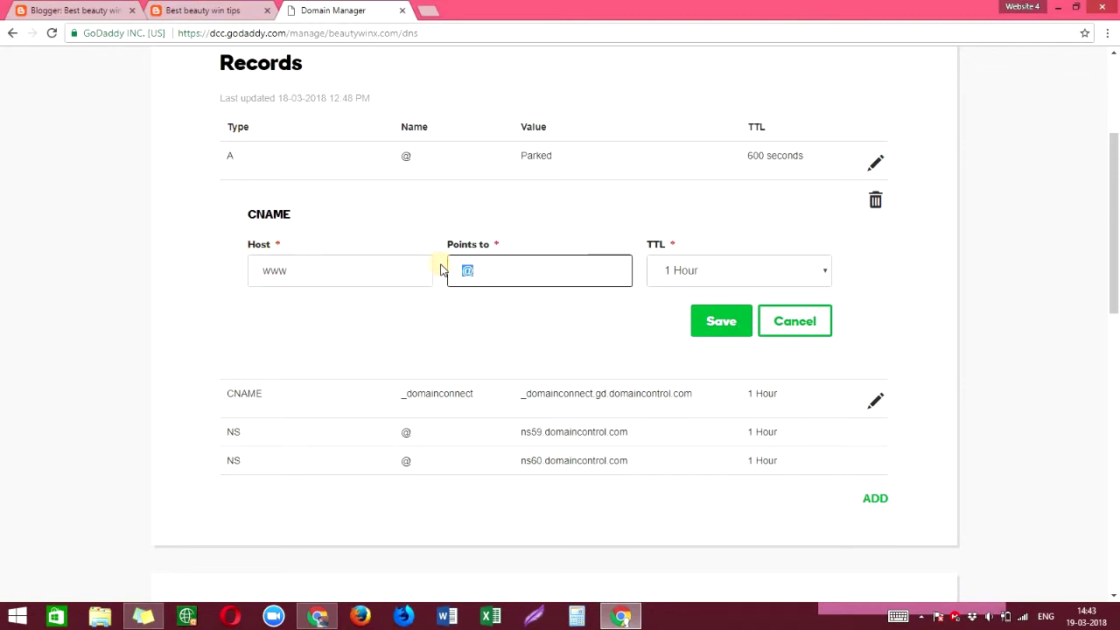
pyautogui.press('BackSpace')
# - Switch to Blogger and copy the destination ghs.google.com from the first CNAME entry
pyautogui.click(105, 10)
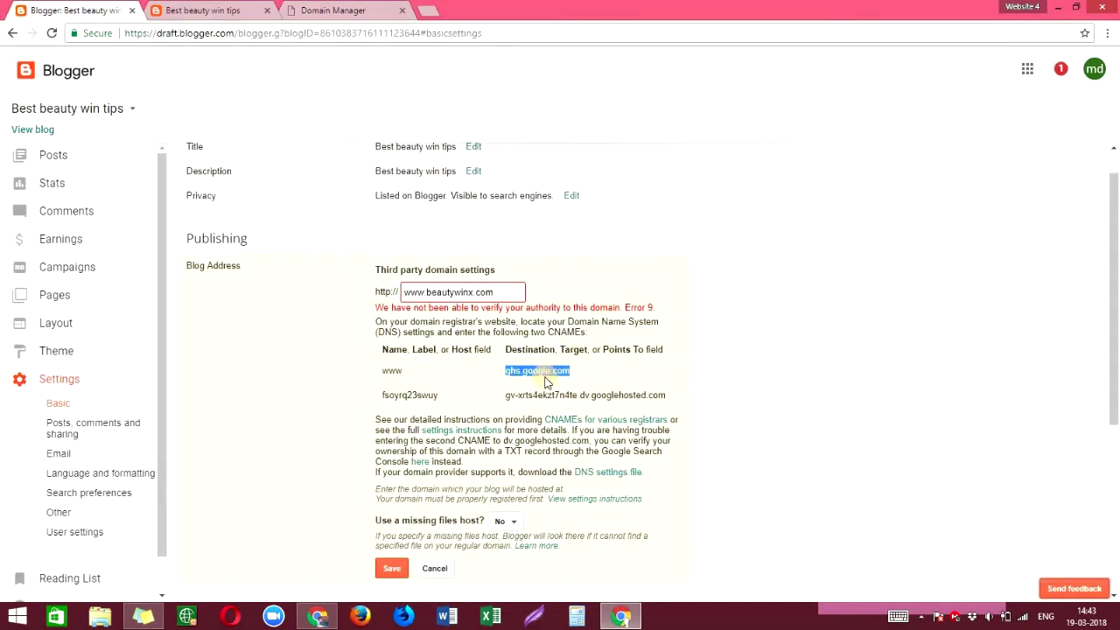
pyautogui.click(507, 370)
pyautogui.moveTo(508, 370); pyautogui.dragTo(569, 369)
pyautogui.rightClick(570, 370)
pyautogui.click(586, 381)
# - Return to GoDaddy, paste ghs.google.com as the www record's Points to value, and save the record
pyautogui.click(332, 10)
pyautogui.click(202, 11)
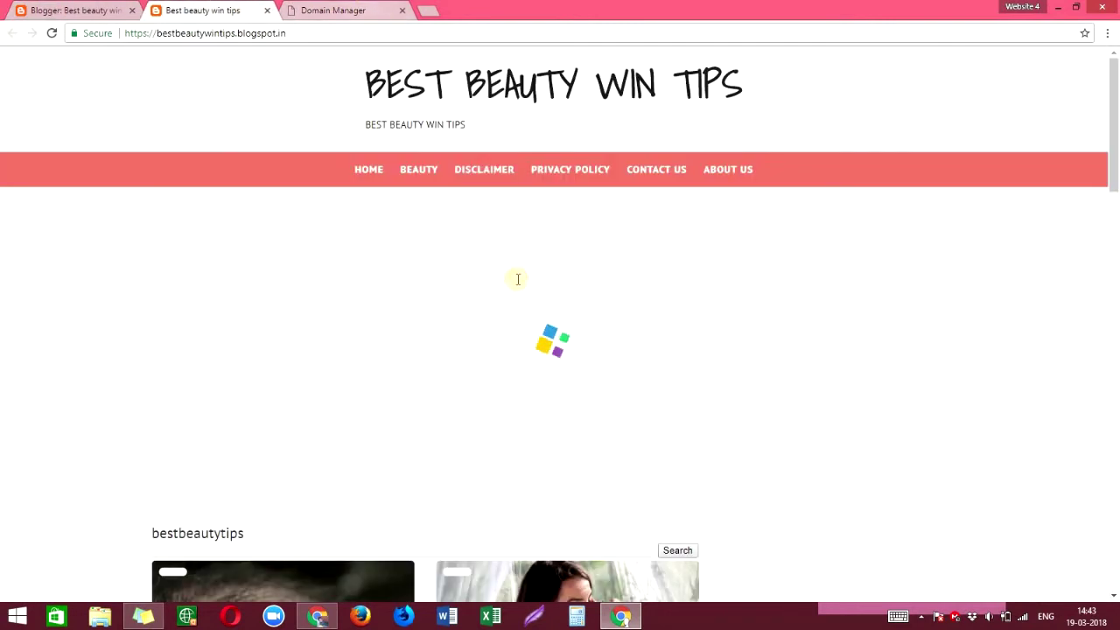
pyautogui.hotkey('ctrl', 'Tab')
pyautogui.click(510, 274)
pyautogui.hotkey('ctrl', 'v')
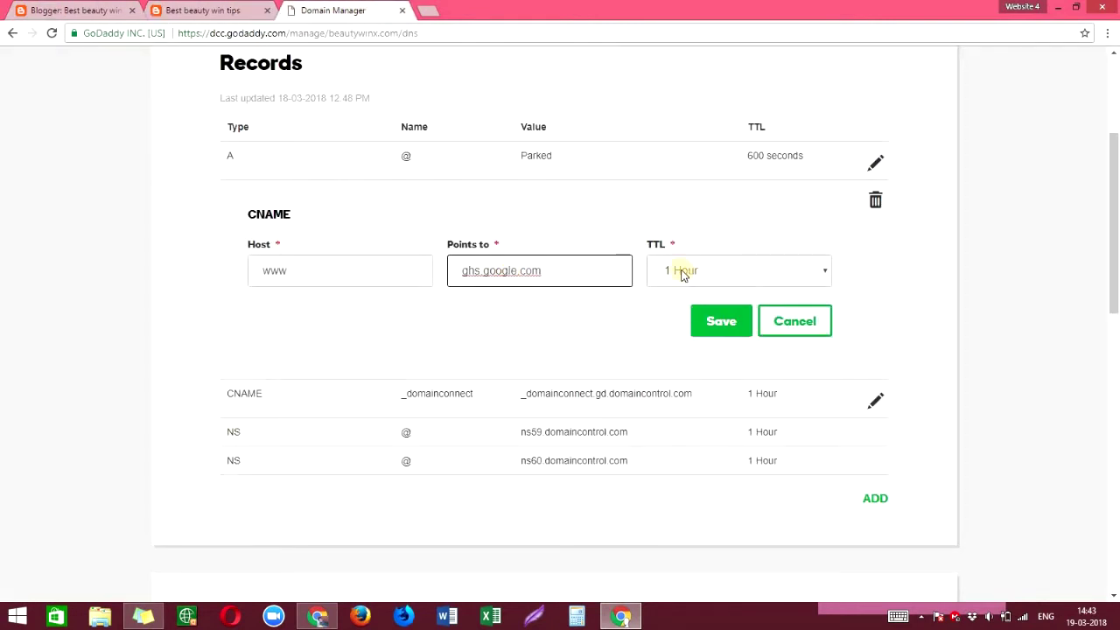
pyautogui.click(718, 329)
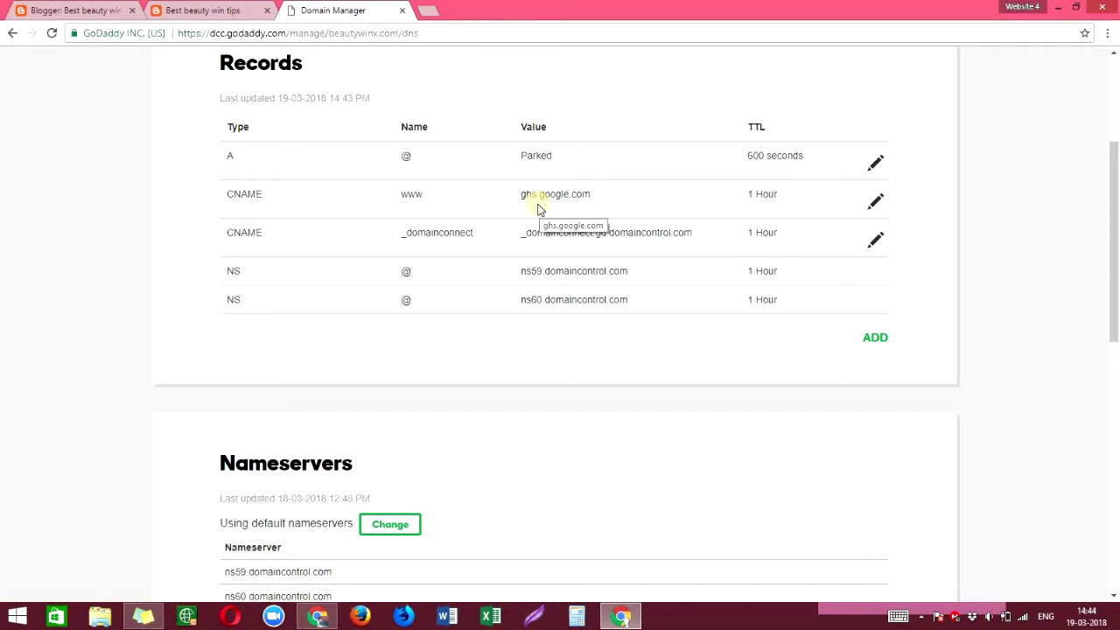
# - Switch to Blogger and copy the verification host name from the second CNAME entry
pyautogui.hotkey('ctrl', 'Tab')
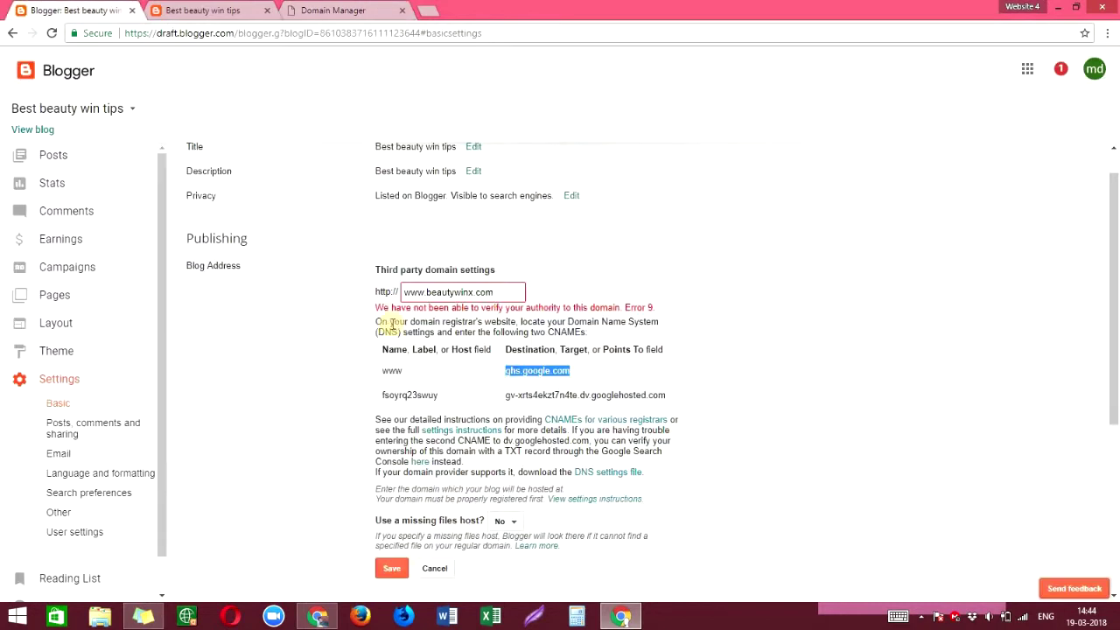
pyautogui.click(385, 387)
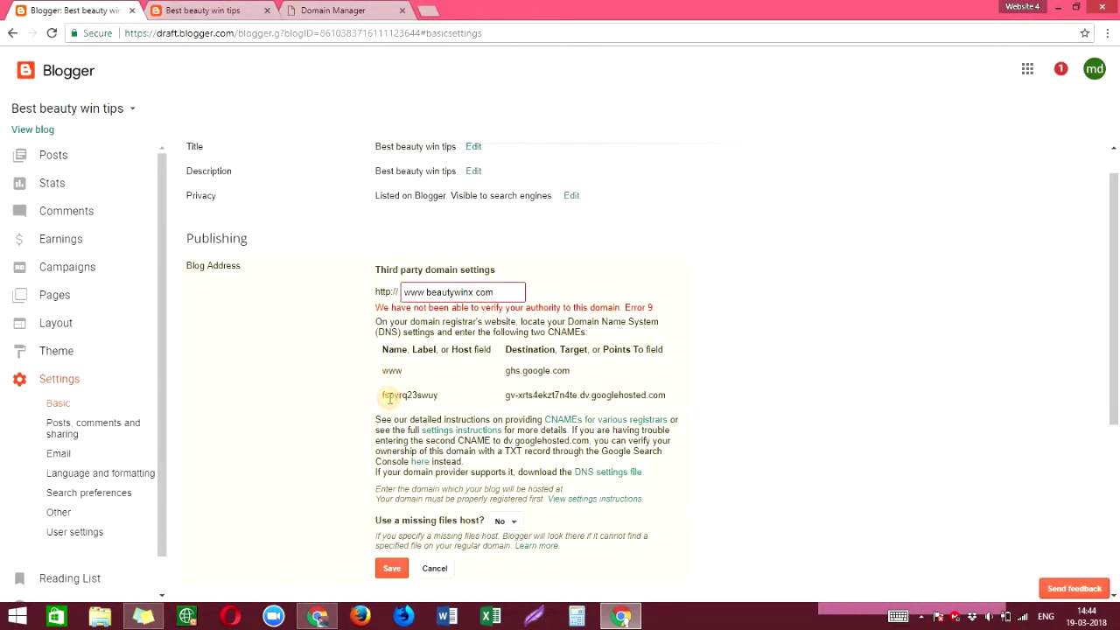
pyautogui.moveTo(383, 393); pyautogui.dragTo(437, 399)
pyautogui.rightClick(439, 401)
pyautogui.click(457, 405)
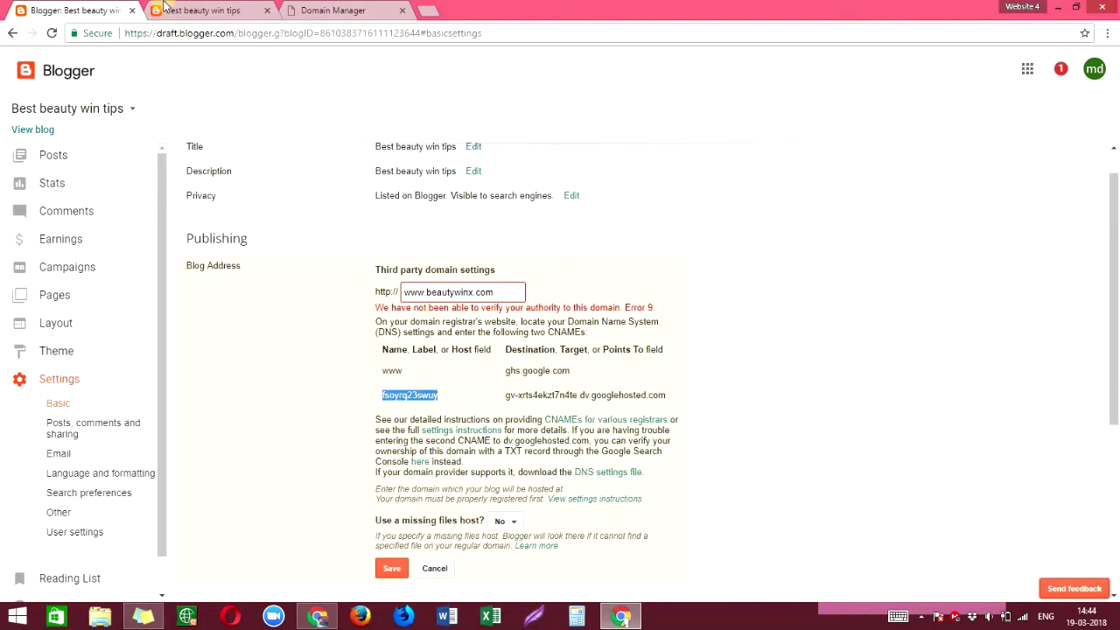
# - In GoDaddy, start a new DNS record of type CNAME and paste the copied verification host name as its host
pyautogui.hotkey('ctrl', 'Tab')
pyautogui.hotkey('ctrl', 'Tab')
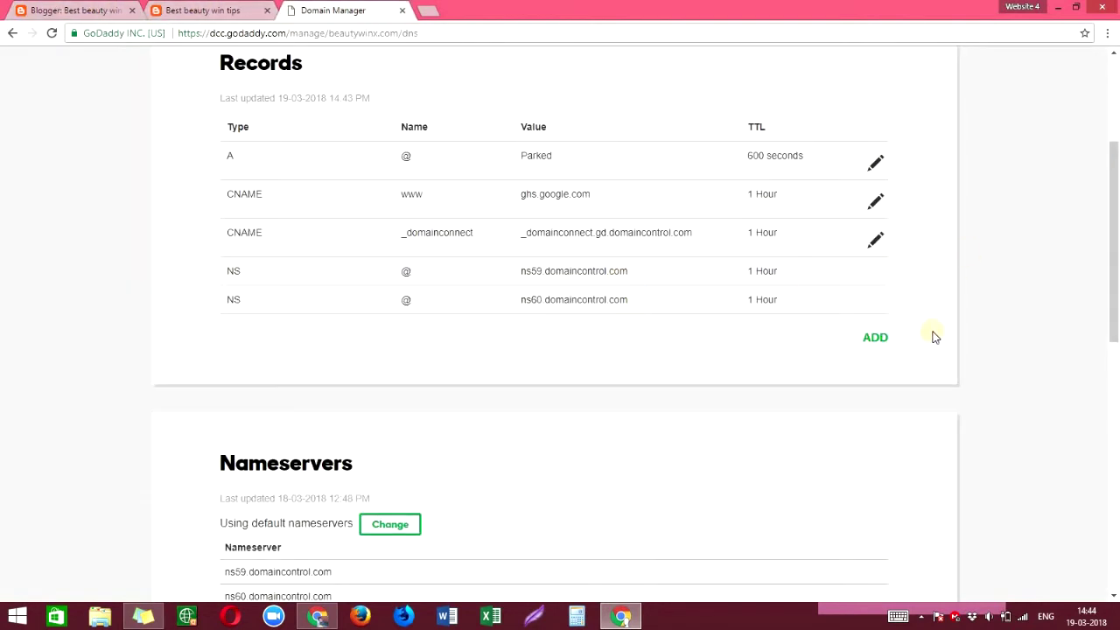
pyautogui.click(871, 339)
pyautogui.click(343, 390)
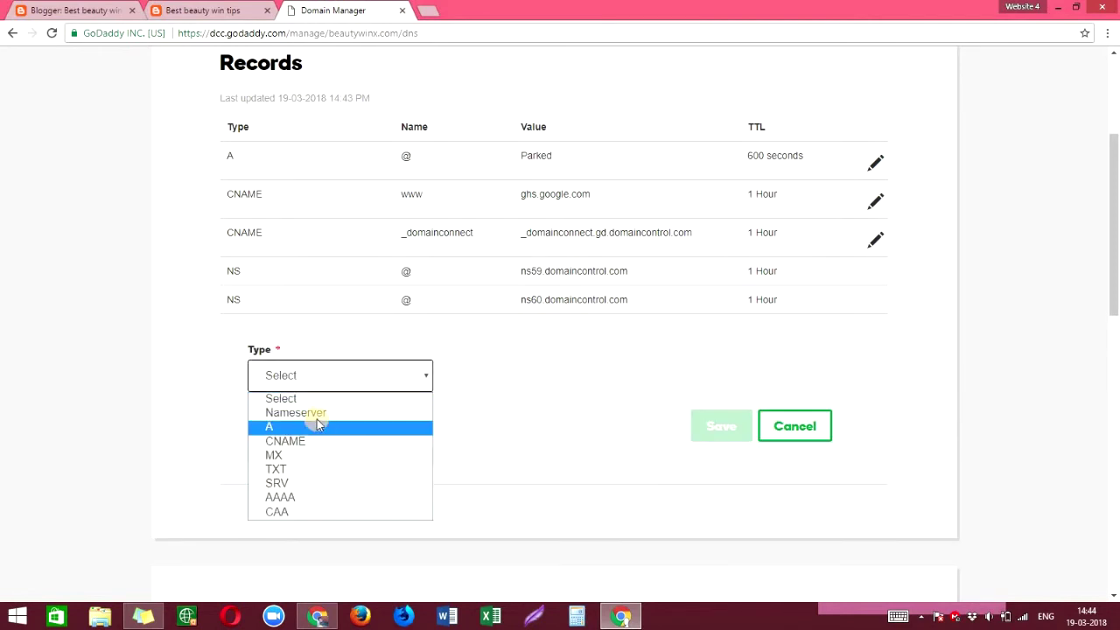
pyautogui.click(309, 440)
pyautogui.click(460, 376)
pyautogui.rightClick(463, 374)
pyautogui.click(501, 458)
# - Switch to Blogger and copy the googlehosted.com verification destination from the second CNAME entry
pyautogui.click(74, 9)
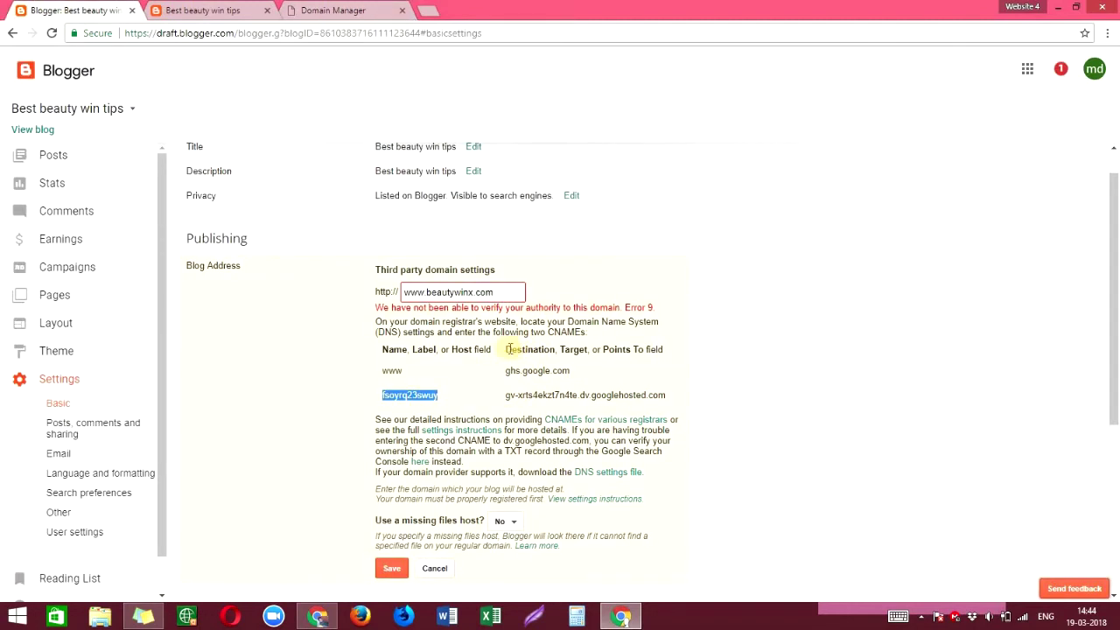
pyautogui.moveTo(505, 346); pyautogui.dragTo(571, 349)
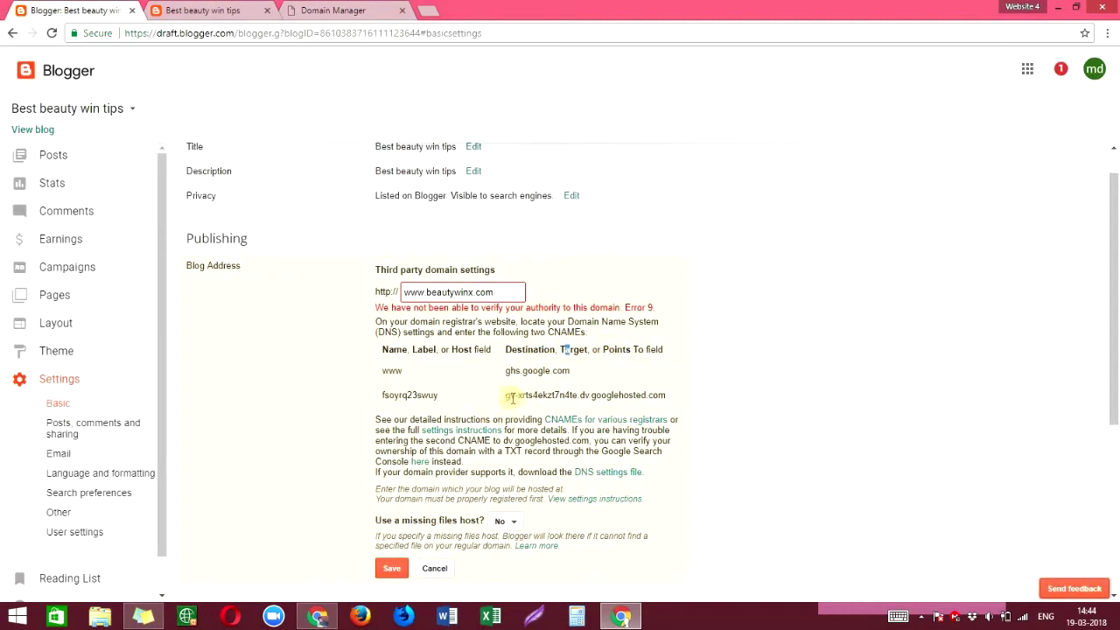
pyautogui.moveTo(507, 394); pyautogui.dragTo(644, 394)
pyautogui.rightClick(644, 394)
pyautogui.click(674, 398)
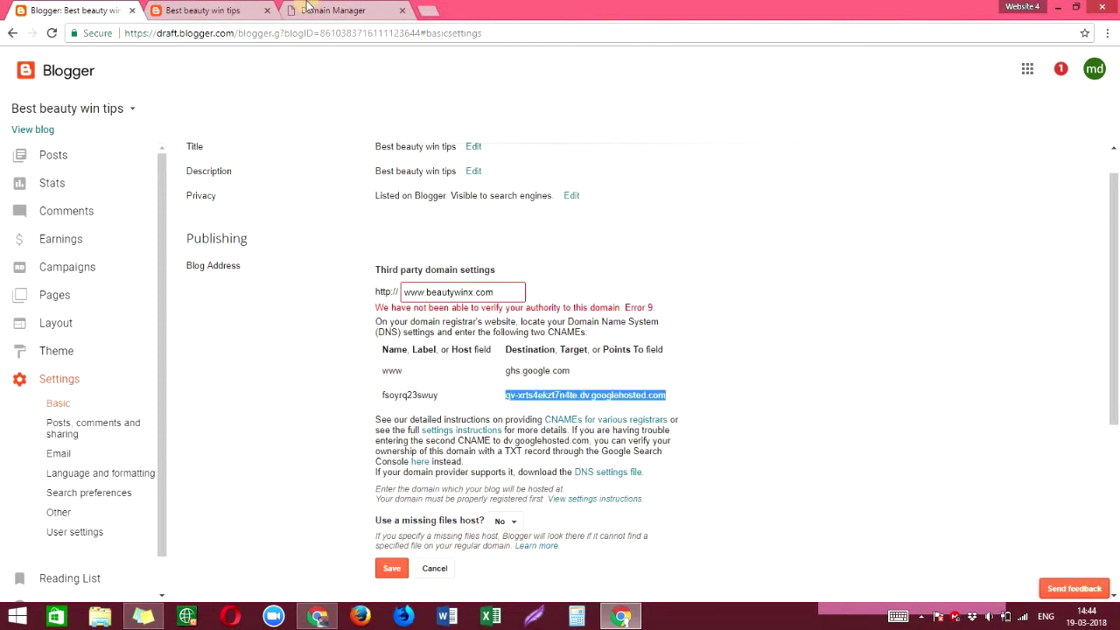
# - Return to GoDaddy, paste the verification destination as the new CNAME record's Points to value, and save the record
pyautogui.click(310, 10)
pyautogui.click(661, 363)
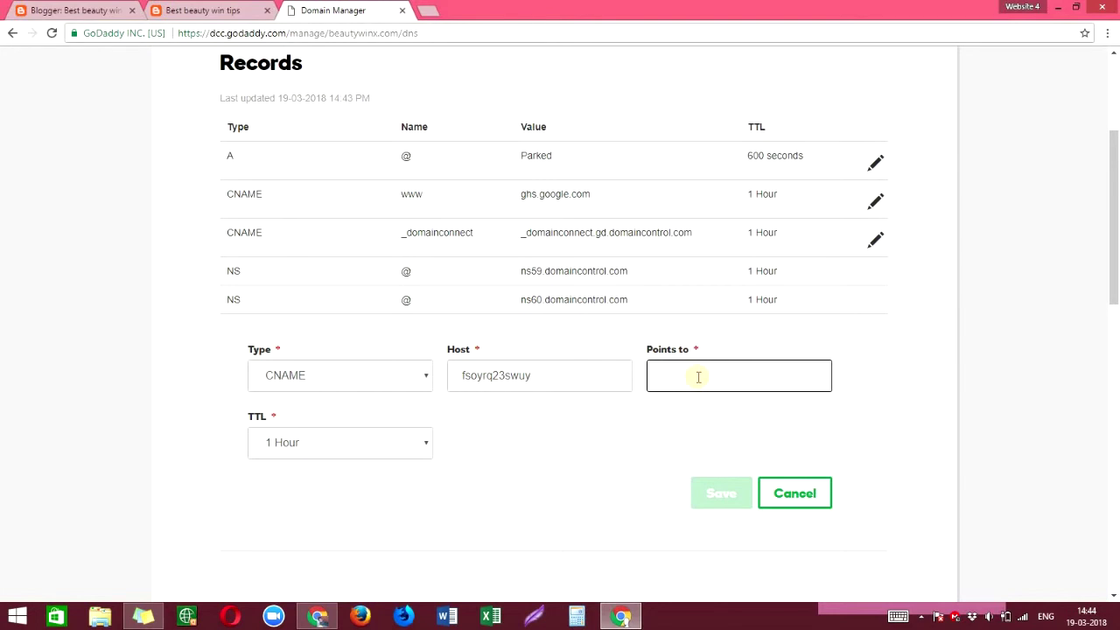
pyautogui.rightClick(698, 376)
pyautogui.click(739, 459)
pyautogui.click(709, 441)
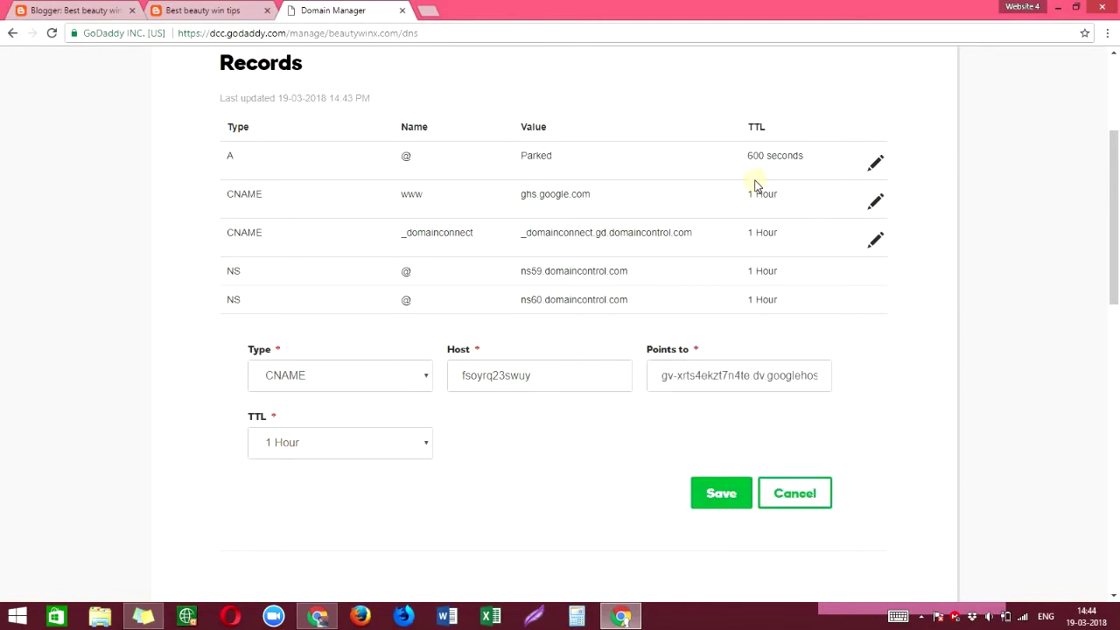
pyautogui.click(720, 495)
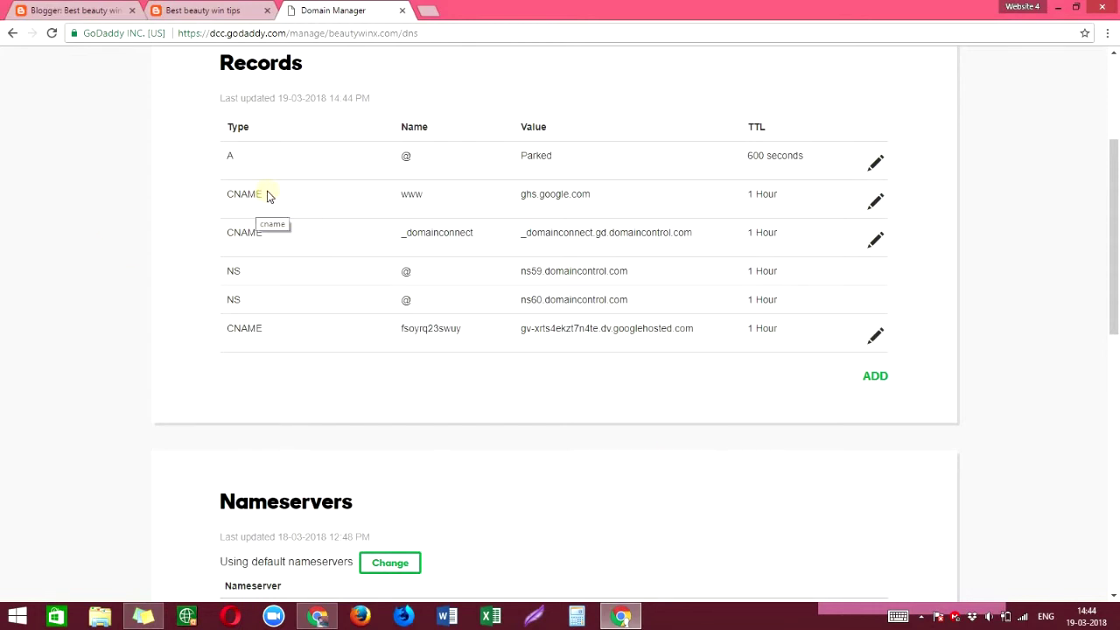
# - Review the types and names of the CNAME records in GoDaddy's DNS records list
pyautogui.doubleClick(230, 192)
pyautogui.moveTo(274, 233); pyautogui.dragTo(233, 233)
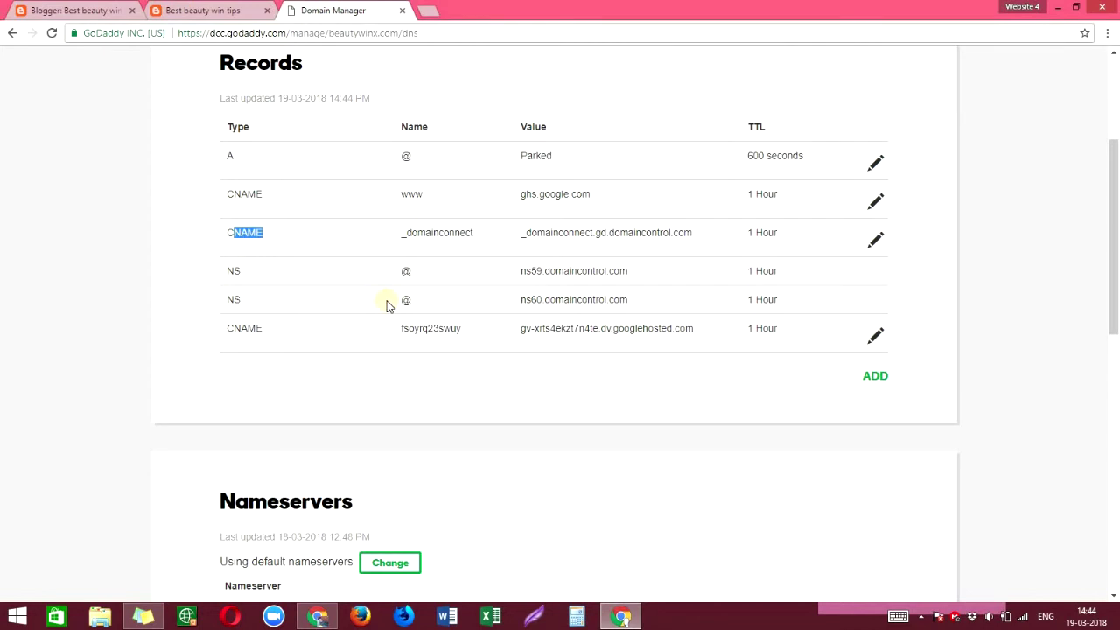
pyautogui.click(362, 322)
pyautogui.doubleClick(416, 196)
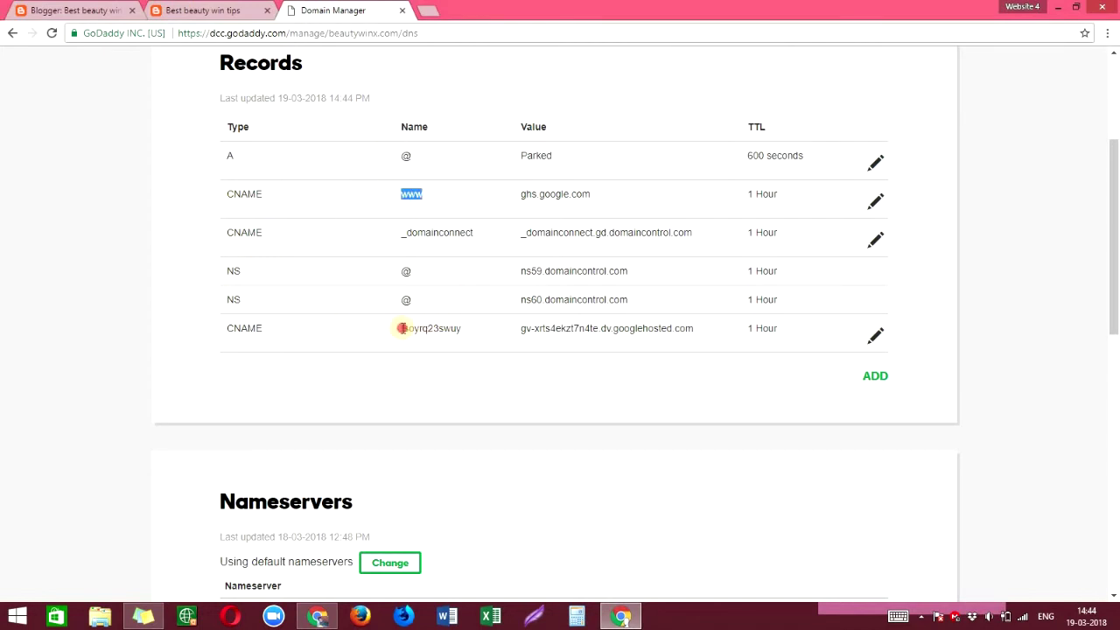
pyautogui.moveTo(394, 334); pyautogui.dragTo(475, 332)
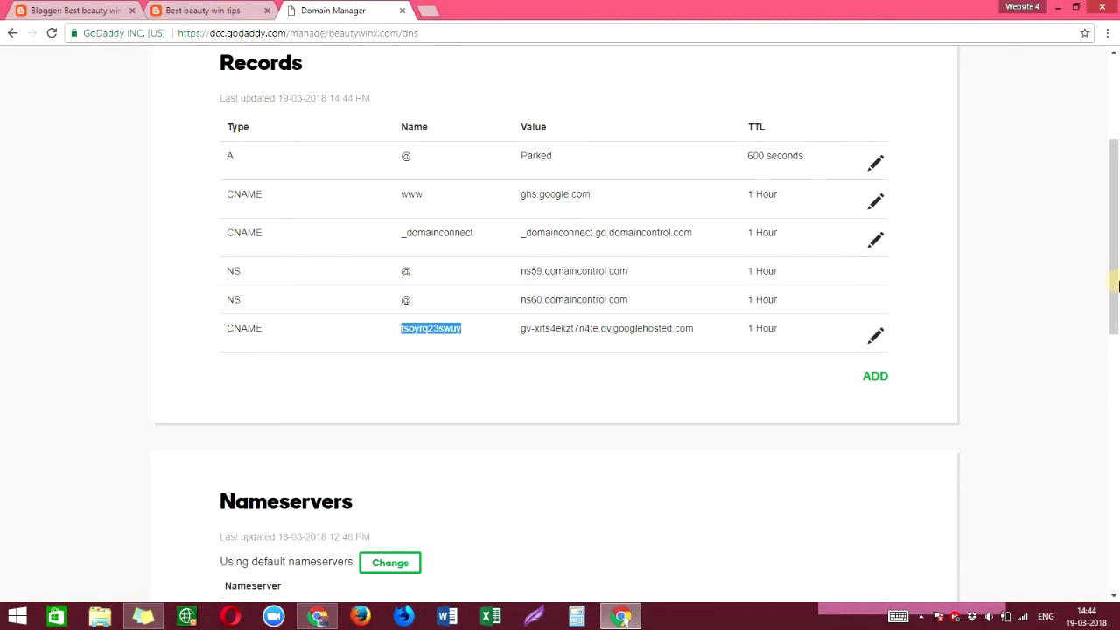
pyautogui.scroll(-1, 997, 263)
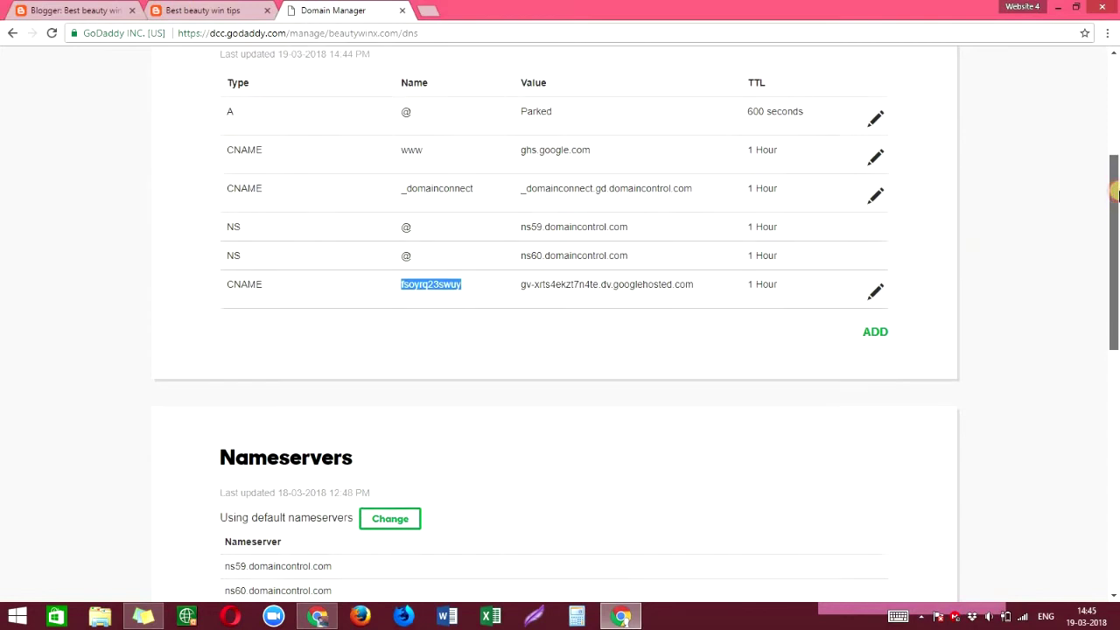
pyautogui.scroll(2, 998, 256)
pyautogui.scroll(-1, 997, 262)
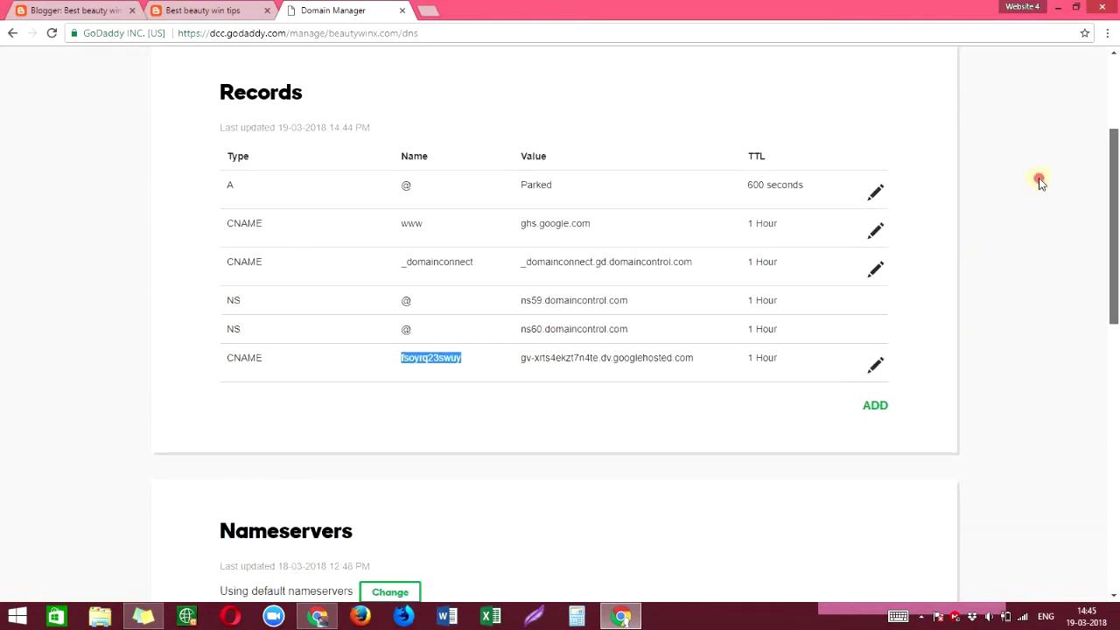
# - Switch to Blogger and open the full settings instructions linked in the third-party domain settings
pyautogui.click(87, 9)
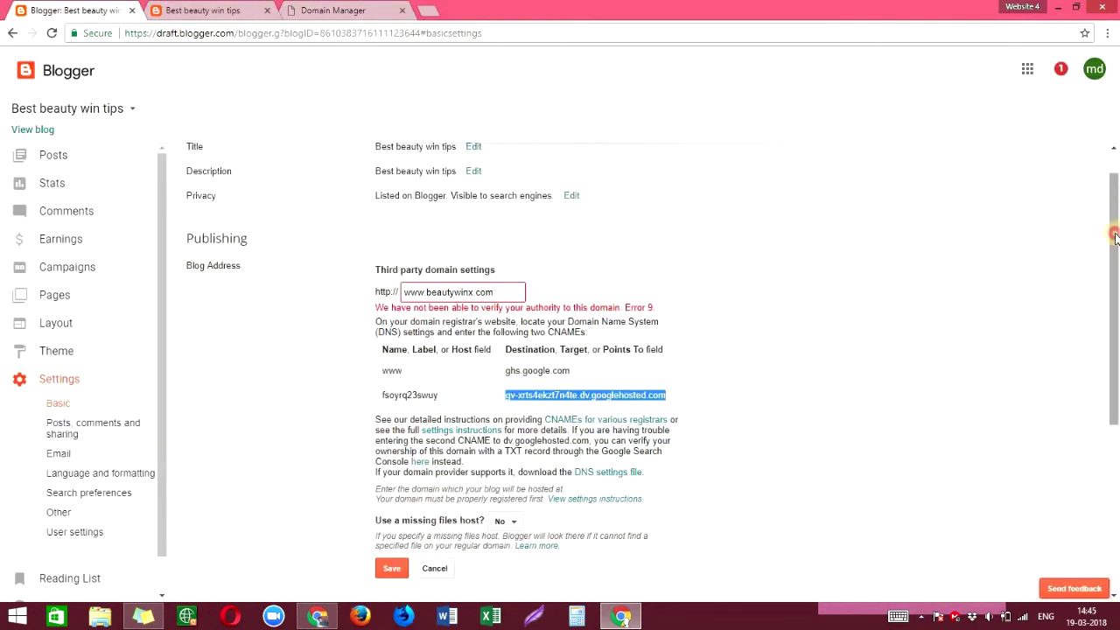
pyautogui.scroll(-1, 1069, 210)
pyautogui.click(474, 427)
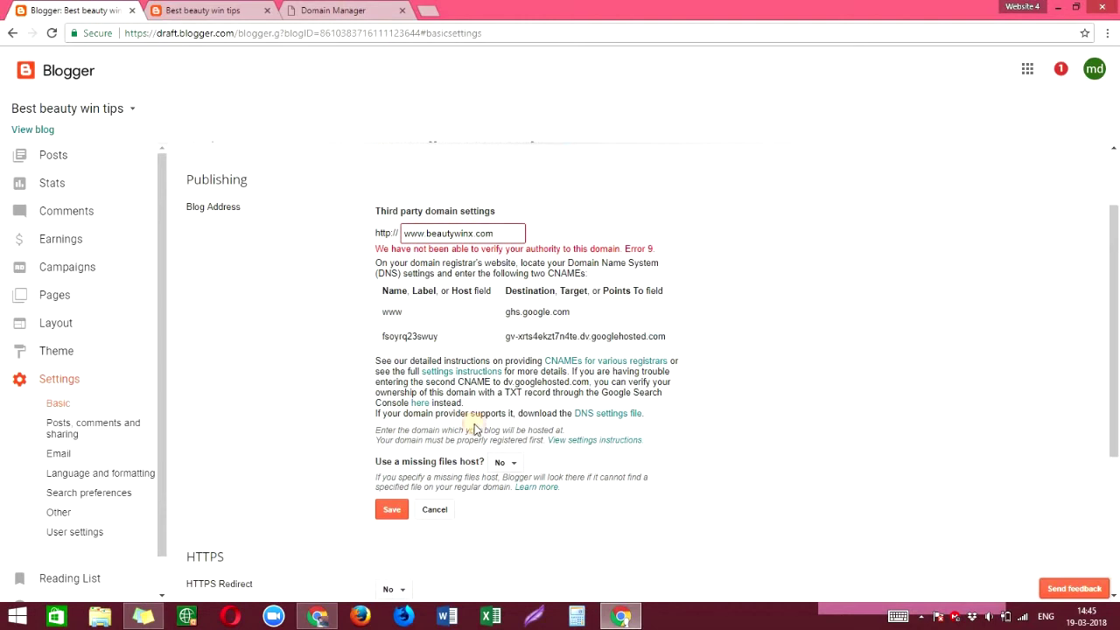
pyautogui.click(459, 375)
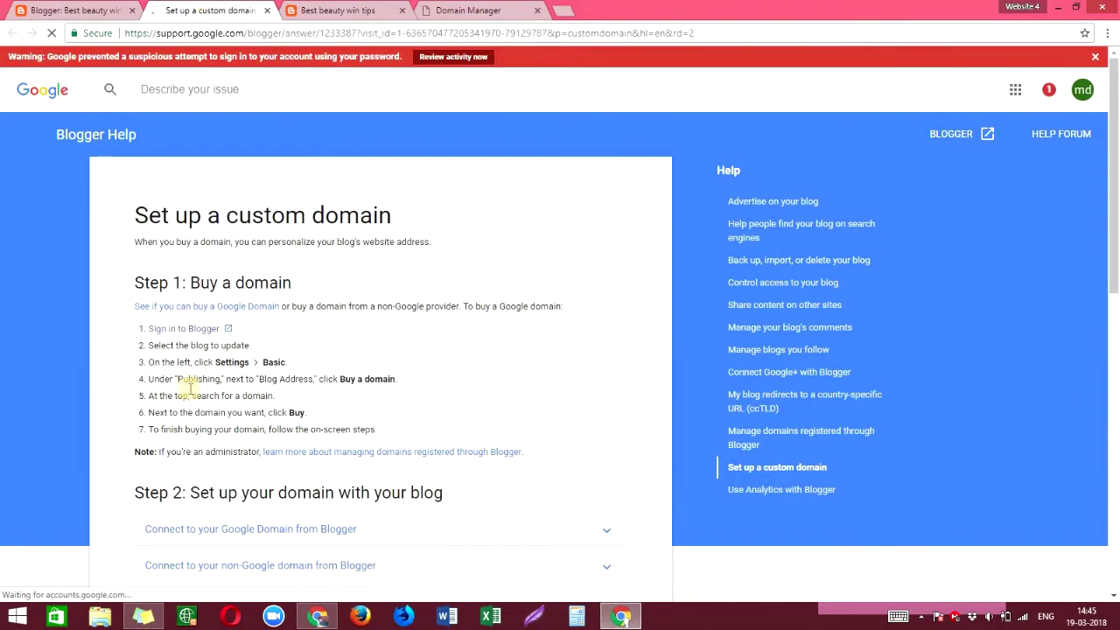
# - Copy the first Google A-record IP, 216.239.32.21, from Step 3 of the custom domain help page
pyautogui.moveTo(1114, 280); pyautogui.dragTo(1114, 329)
pyautogui.scroll(-2, 166, 437)
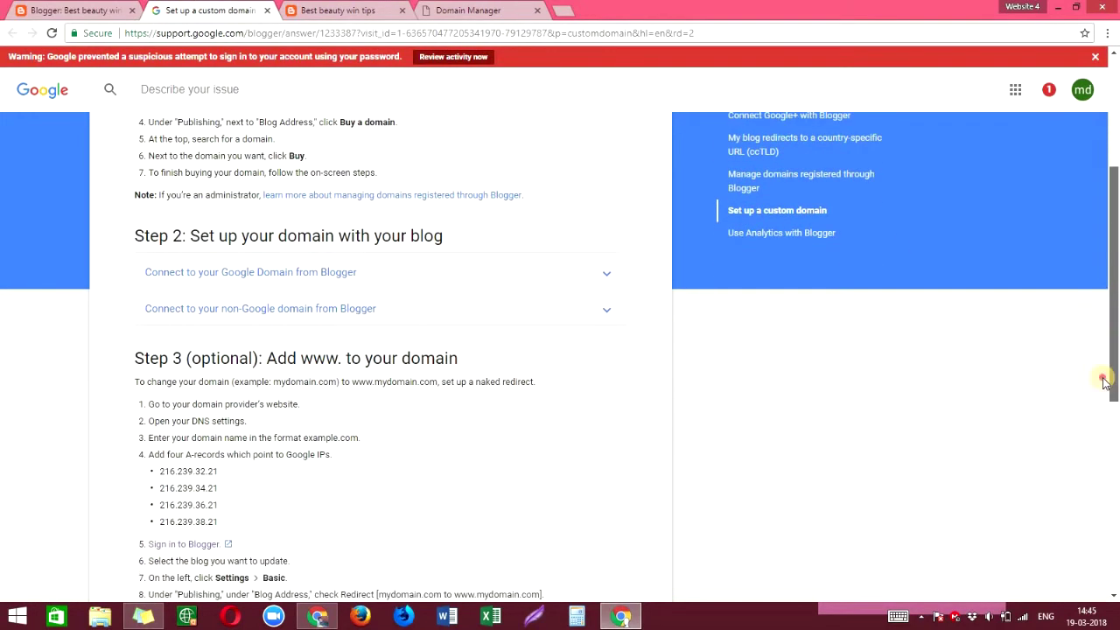
pyautogui.doubleClick(150, 275)
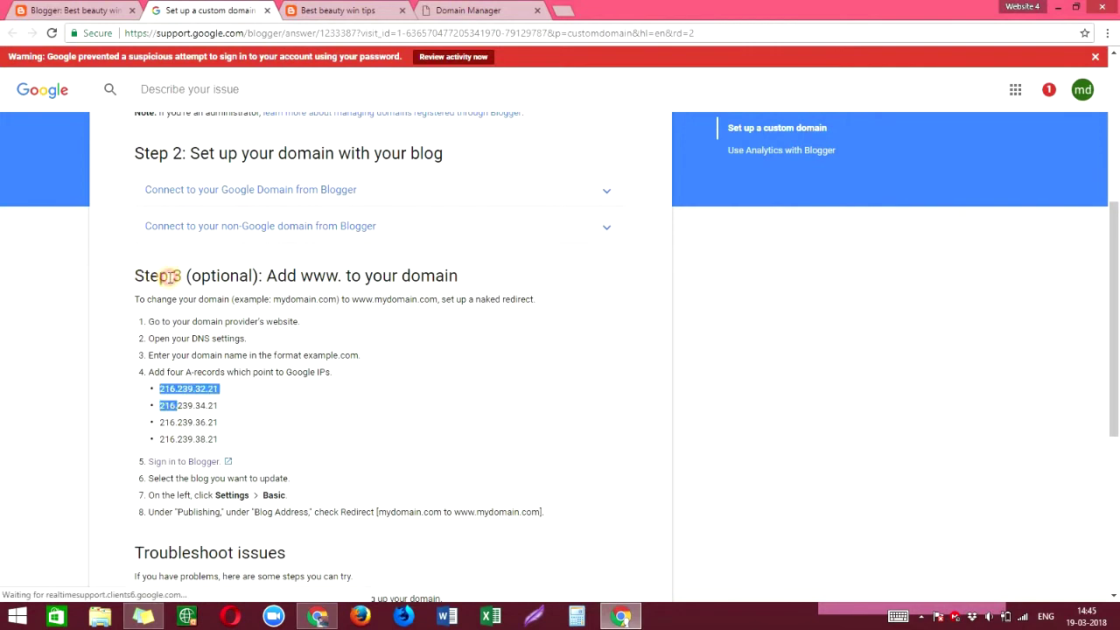
pyautogui.moveTo(157, 394); pyautogui.dragTo(217, 390)
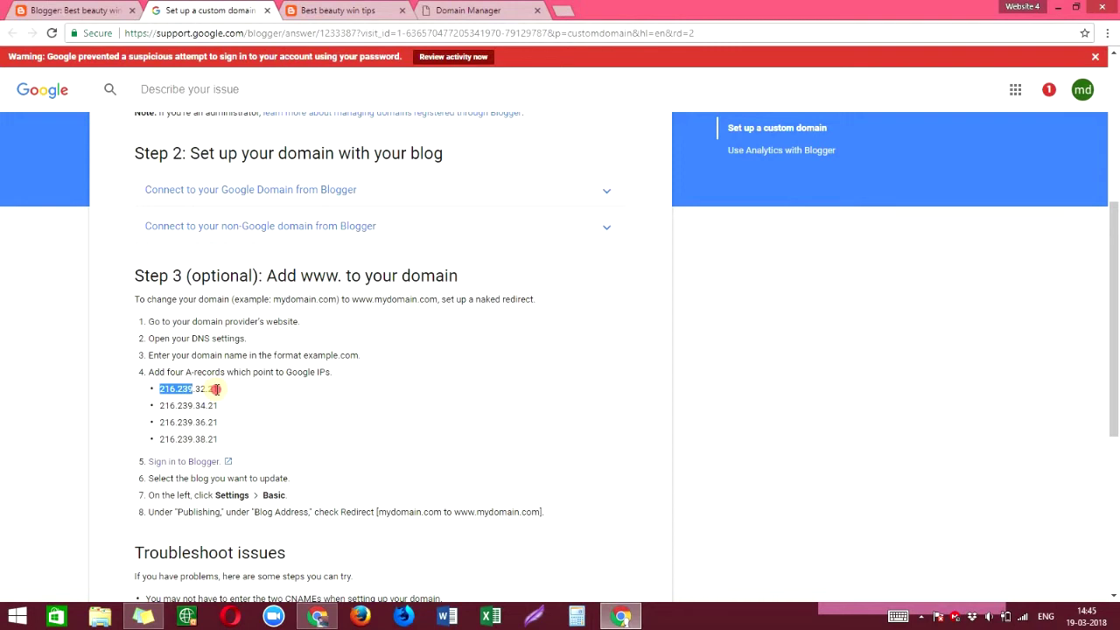
pyautogui.rightClick(198, 389)
pyautogui.click(220, 399)
# - In GoDaddy's DNS management for beautywinx.com, start a new record of type A with host @
pyautogui.click(378, 10)
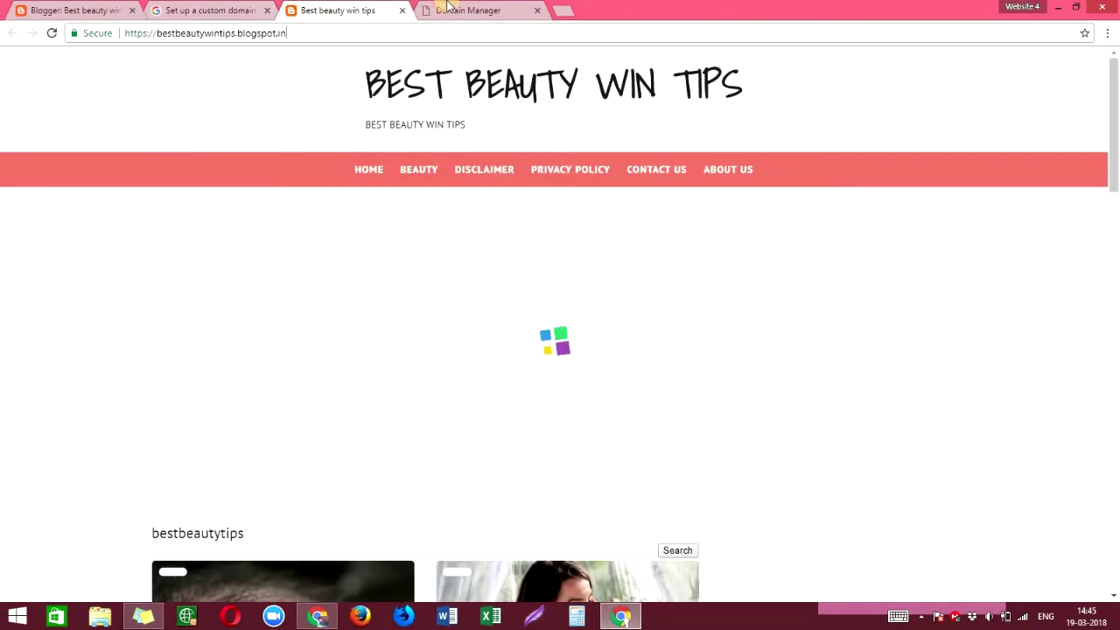
pyautogui.click(455, 9)
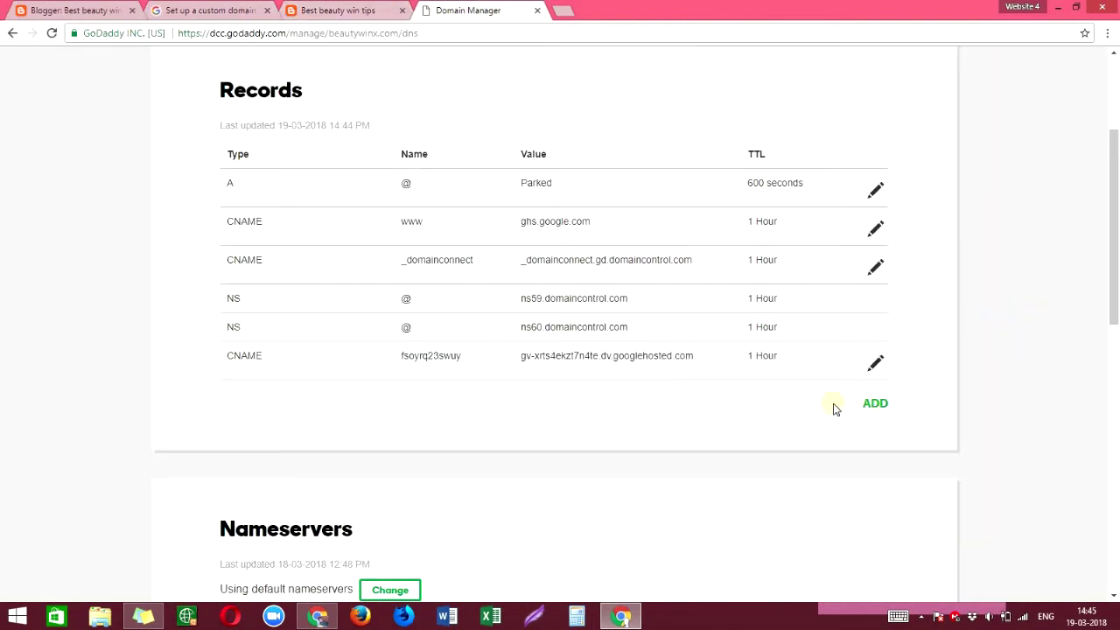
pyautogui.click(875, 403)
pyautogui.click(796, 420)
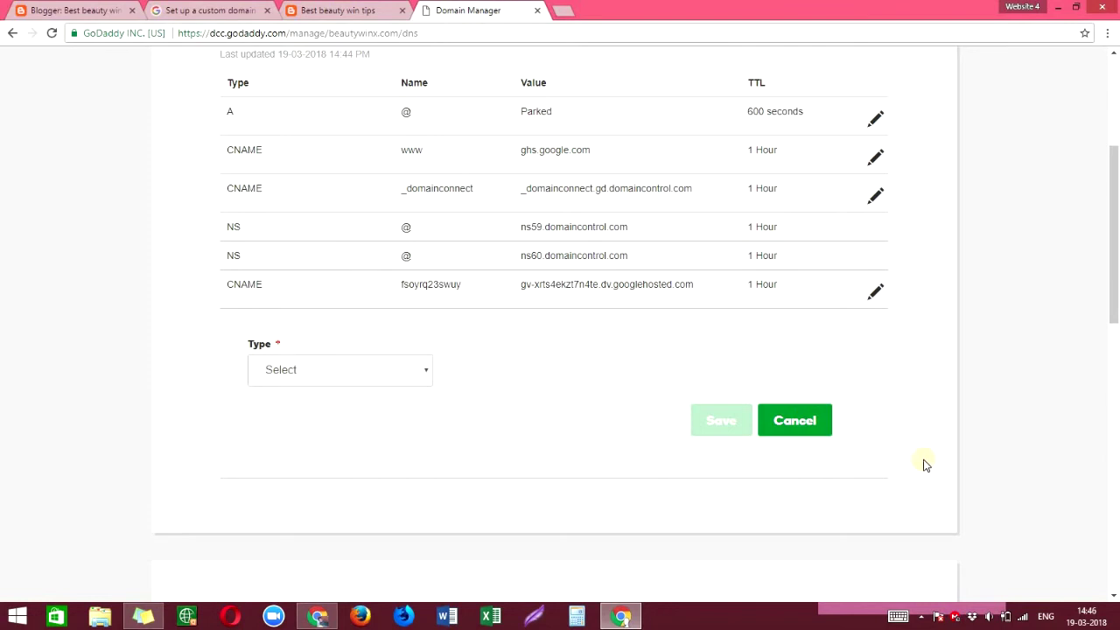
pyautogui.click(870, 340)
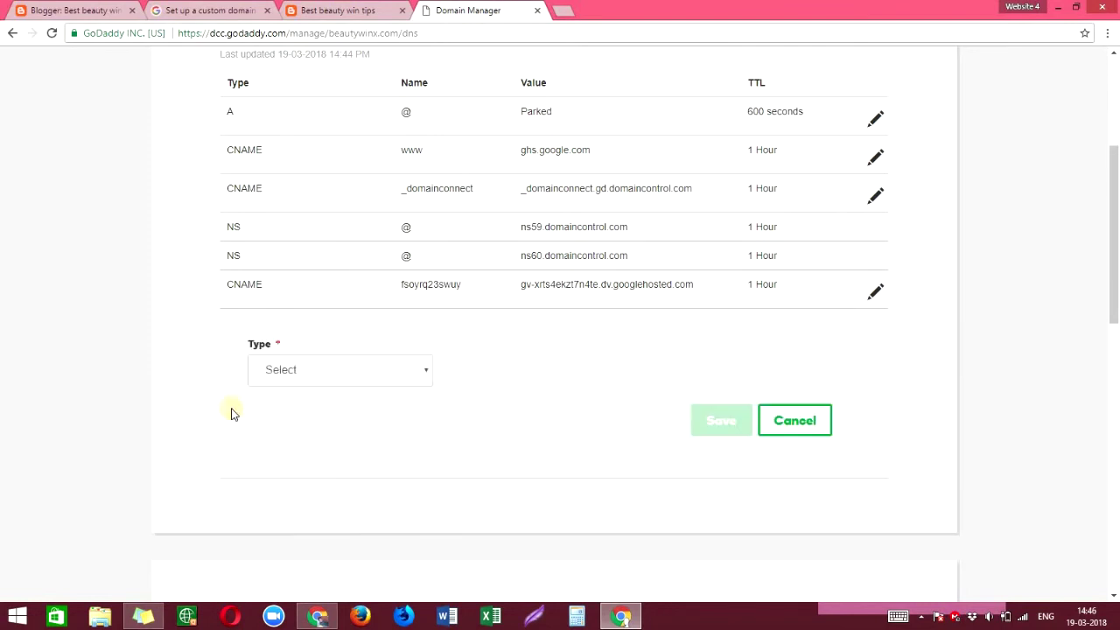
pyautogui.click(311, 373)
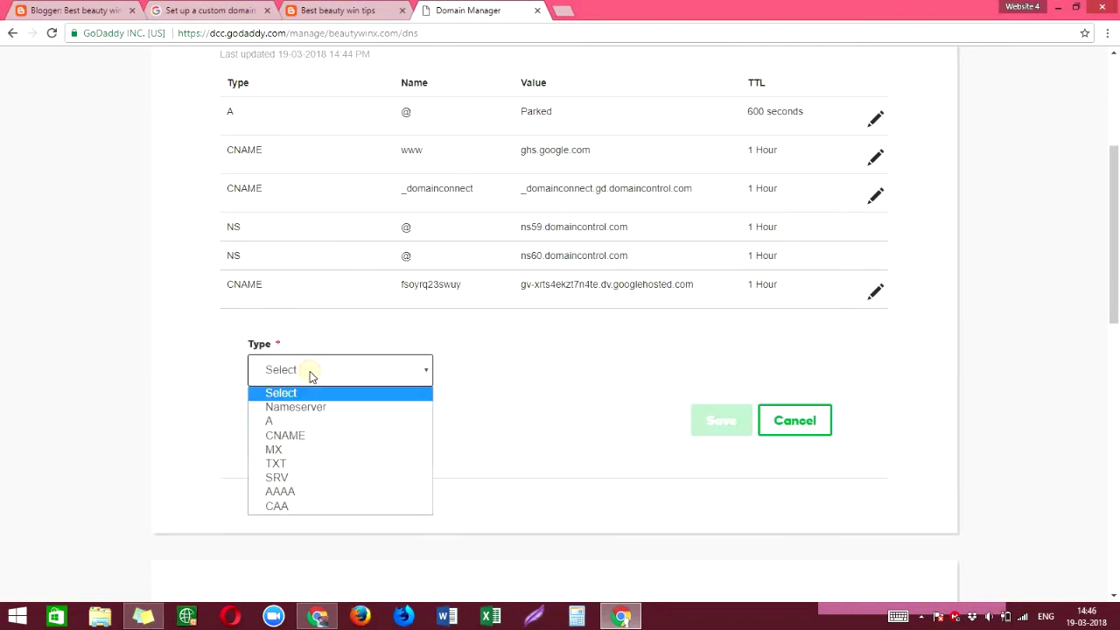
pyautogui.click(271, 421)
pyautogui.click(491, 357)
pyautogui.write('@')
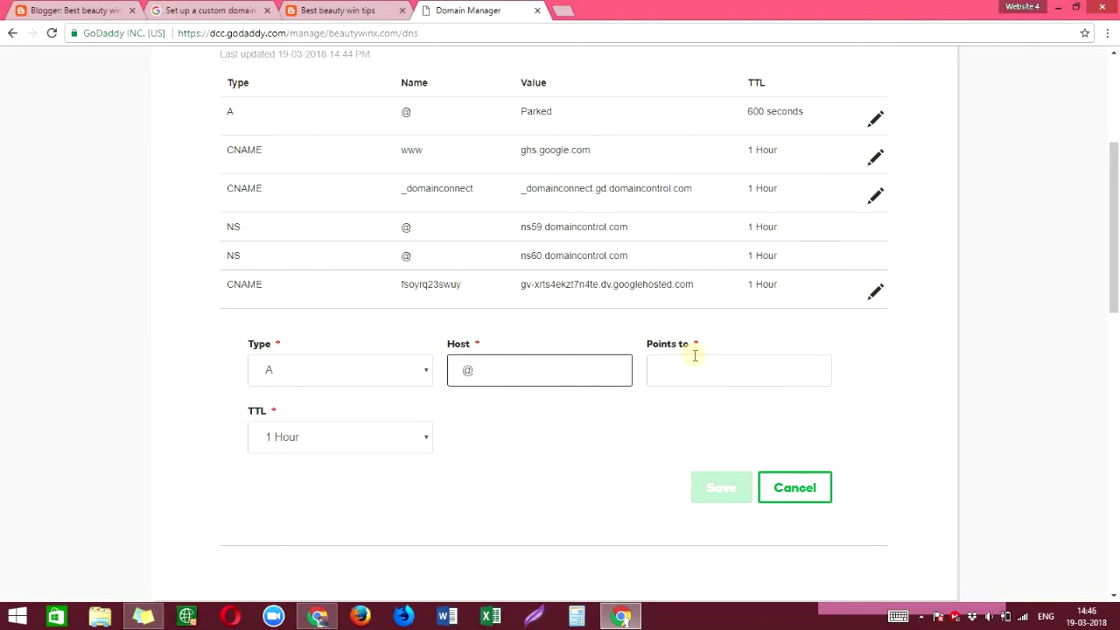
# - Paste 216.239.32.21 as the A record's Points to value, keep the TTL at 1 Hour, and save the record
pyautogui.click(665, 359)
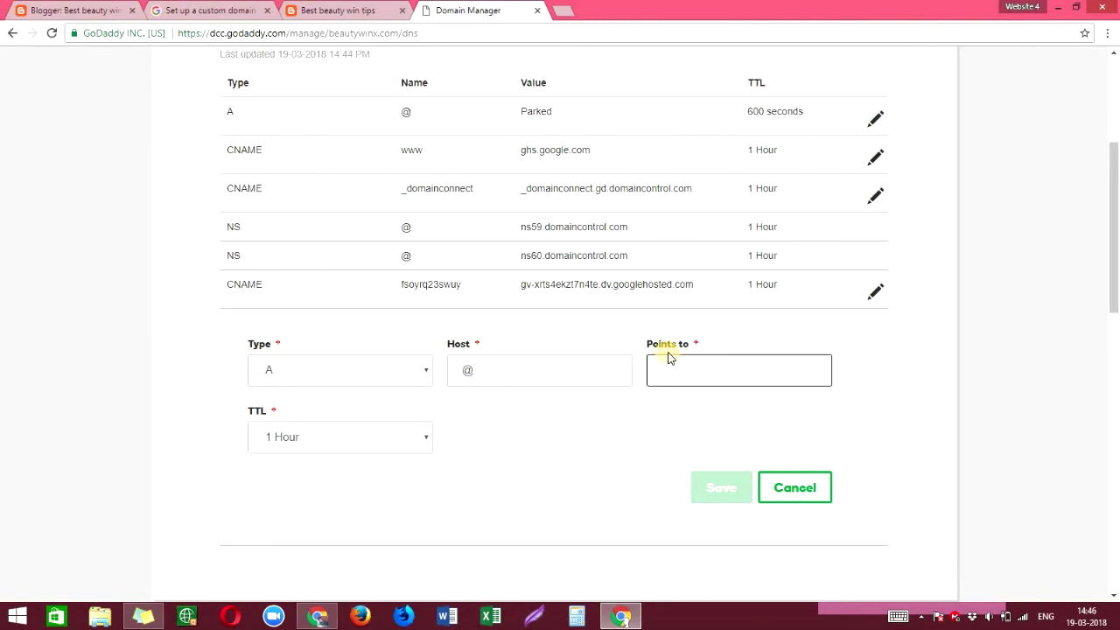
pyautogui.hotkey('ctrl', 'v')
pyautogui.click(713, 492)
pyautogui.click(285, 437)
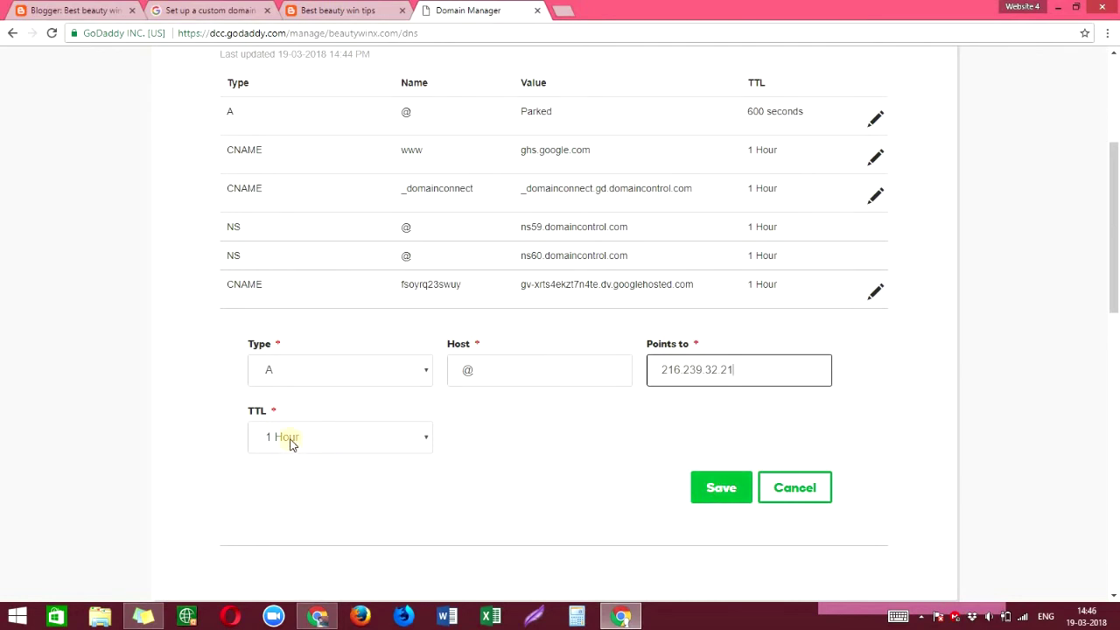
pyautogui.click(718, 486)
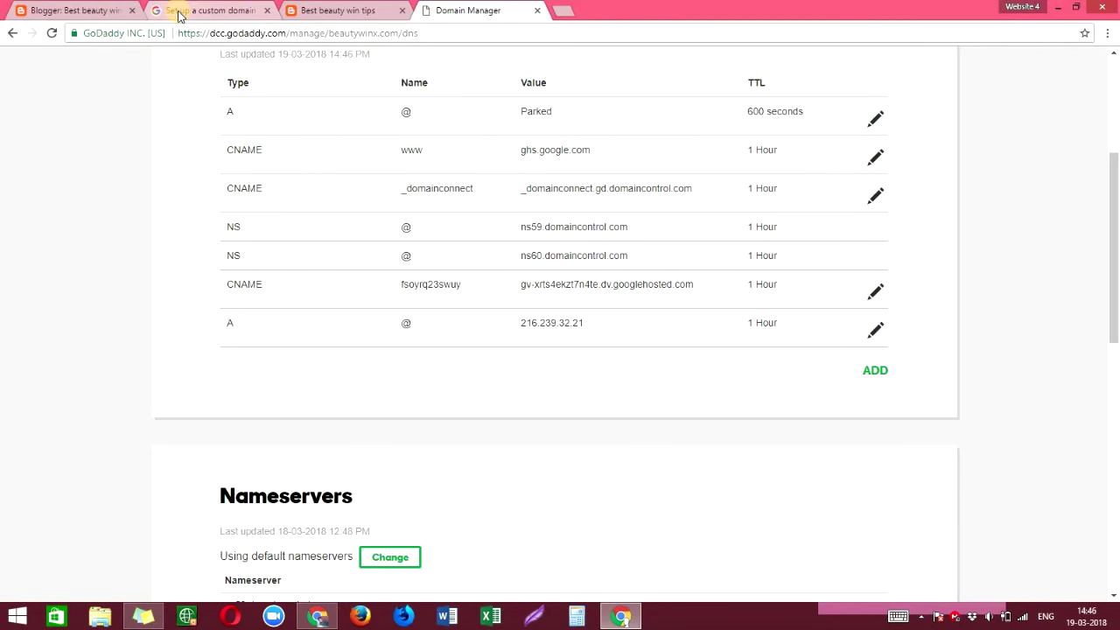
# - Copy the second Google IP, 216.239.34.21, from the Blogger help page and return to GoDaddy's DNS records
pyautogui.click(103, 11)
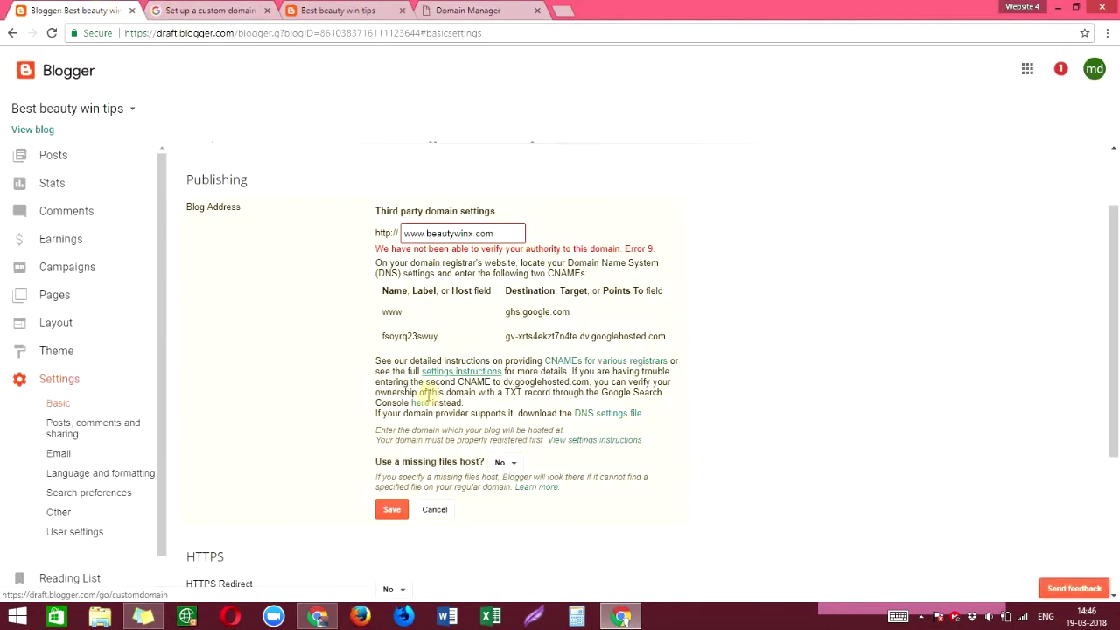
pyautogui.hotkey('ctrl', 'Tab')
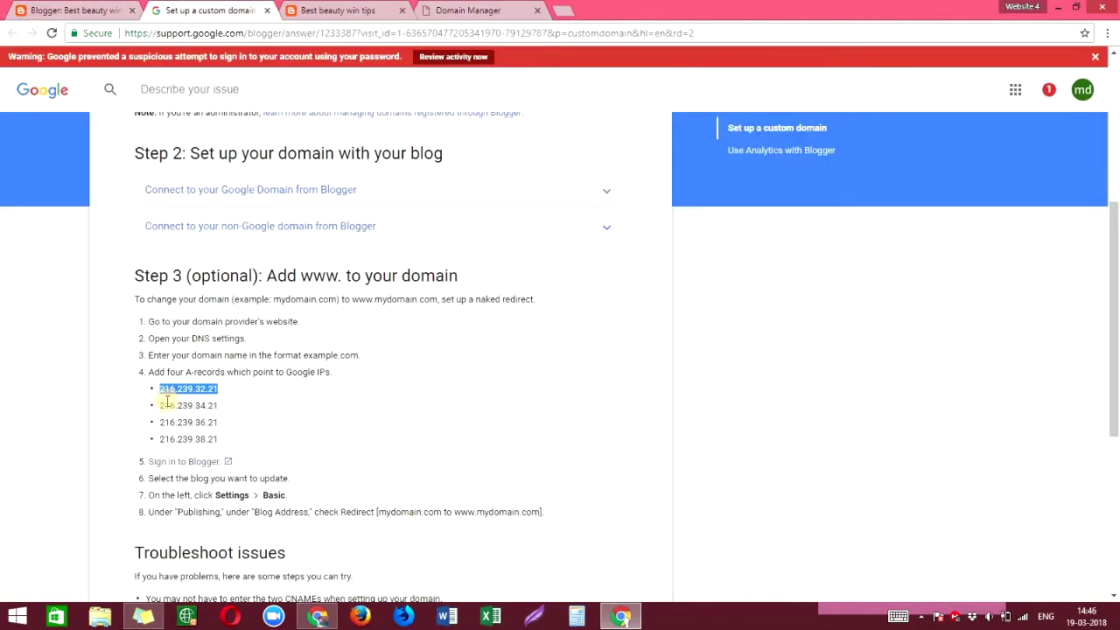
pyautogui.moveTo(160, 404); pyautogui.dragTo(217, 407)
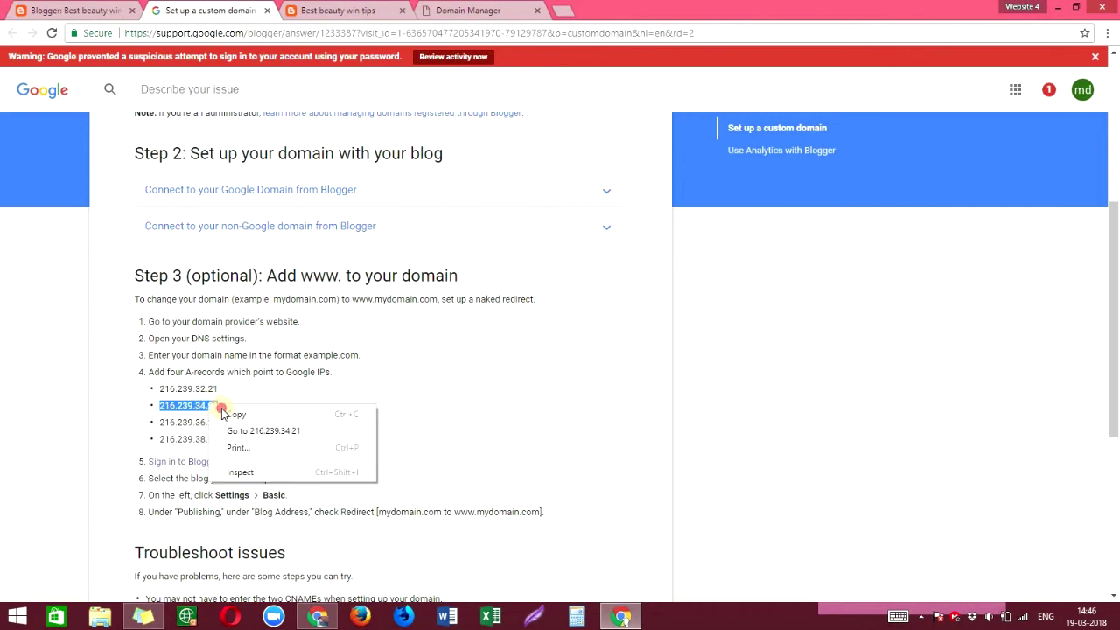
pyautogui.click(433, 12)
# - Review the A and CNAME entries in GoDaddy's DNS records list
pyautogui.scroll(-2, 1117, 258)
pyautogui.moveTo(1117, 258); pyautogui.dragTo(1111, 223)
pyautogui.moveTo(1106, 203); pyautogui.dragTo(1106, 192)
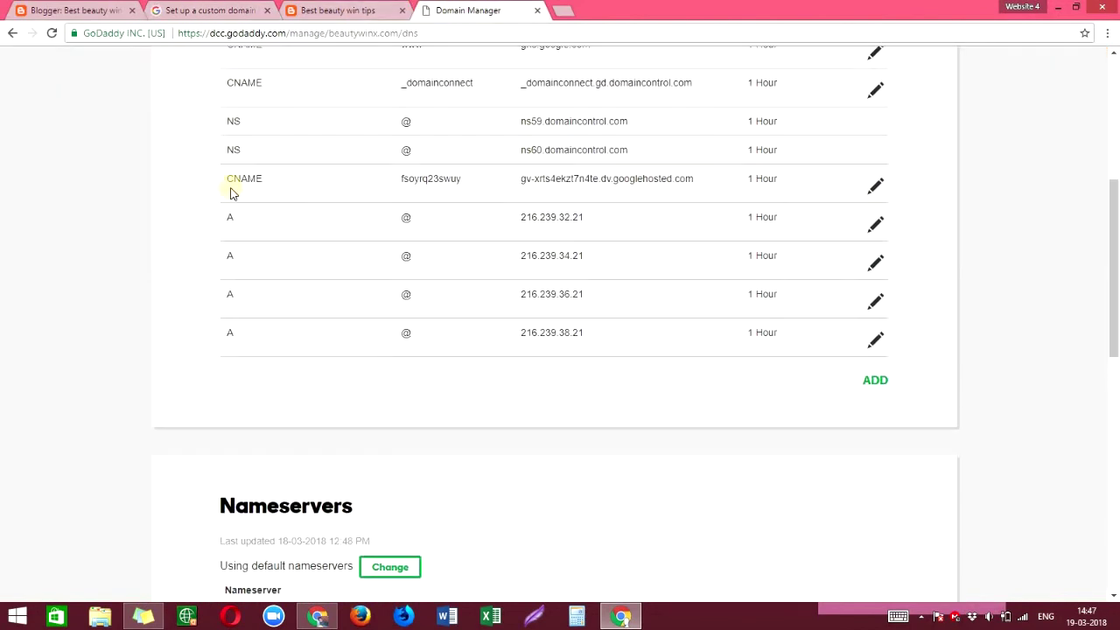
pyautogui.doubleClick(230, 216)
pyautogui.moveTo(1113, 345); pyautogui.dragTo(1087, 304)
pyautogui.moveTo(225, 185); pyautogui.dragTo(248, 182)
pyautogui.doubleClick(232, 316)
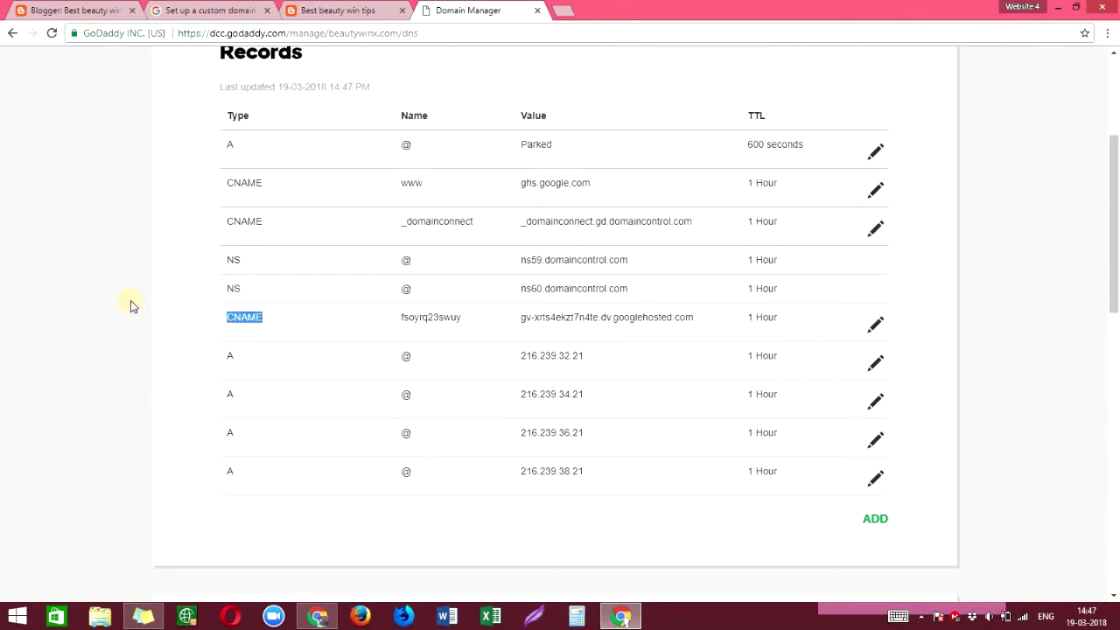
pyautogui.scroll(1, 1050, 317)
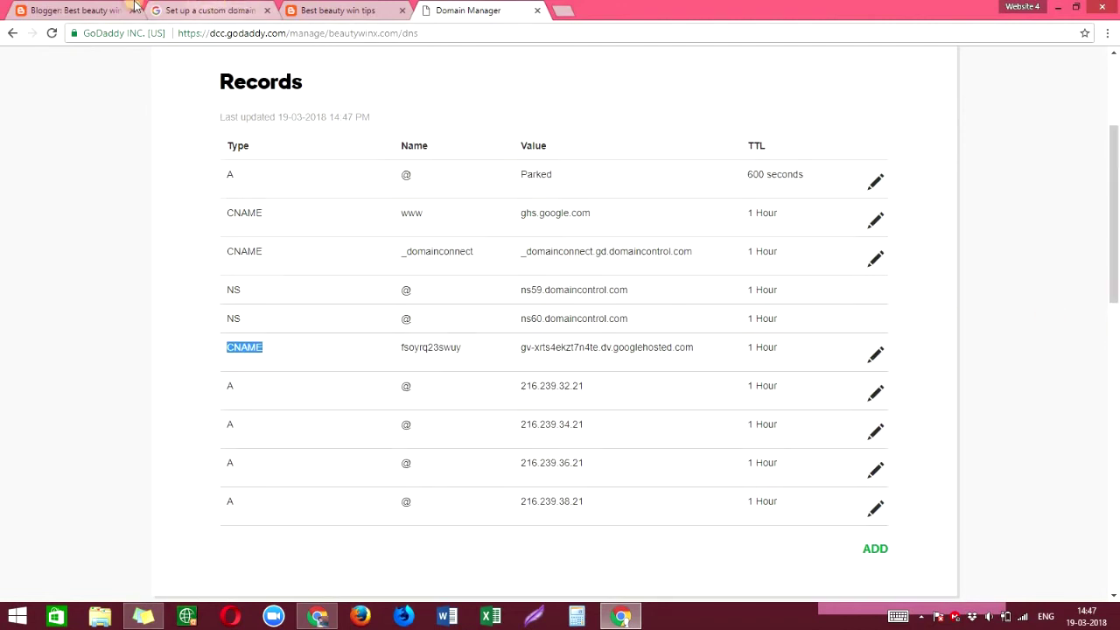
pyautogui.click(206, 10)
pyautogui.click(112, 7)
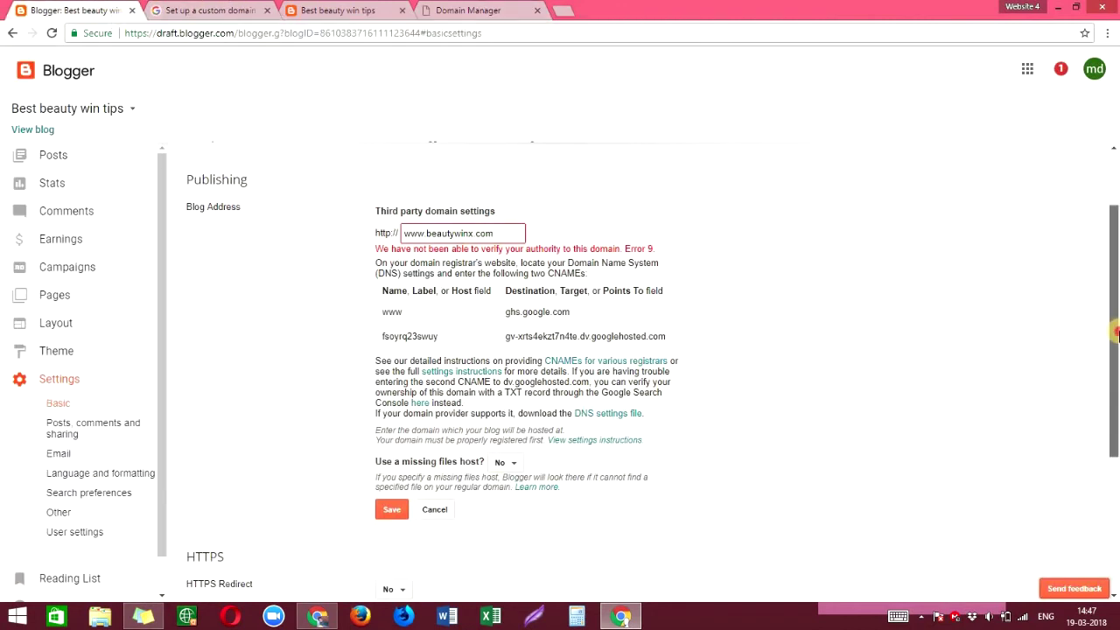
pyautogui.moveTo(1114, 298); pyautogui.dragTo(1114, 324)
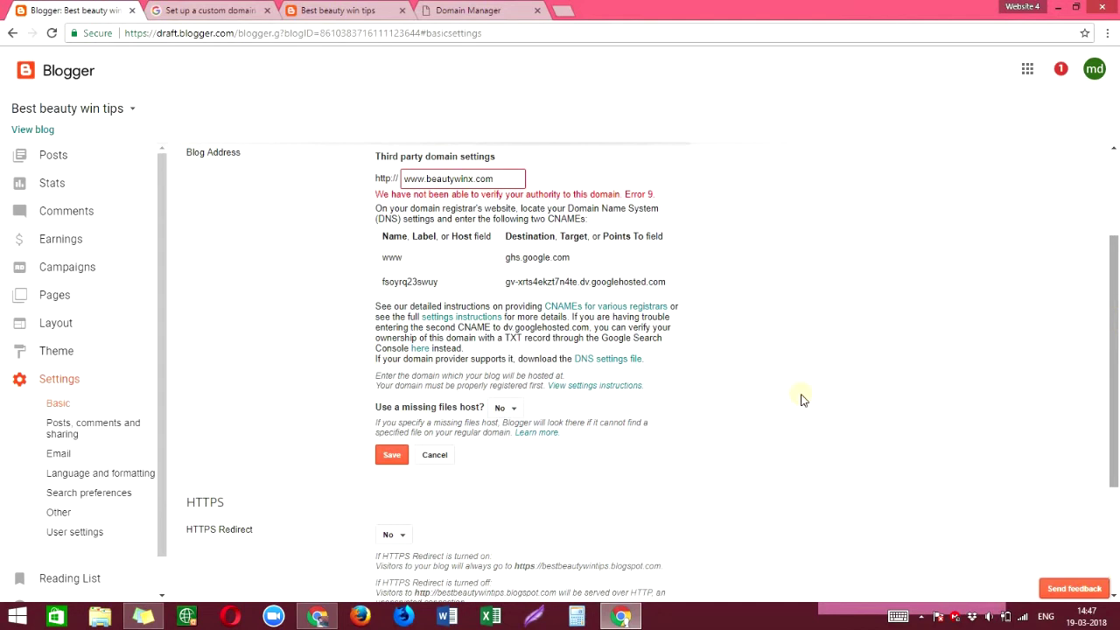
pyautogui.click(389, 457)
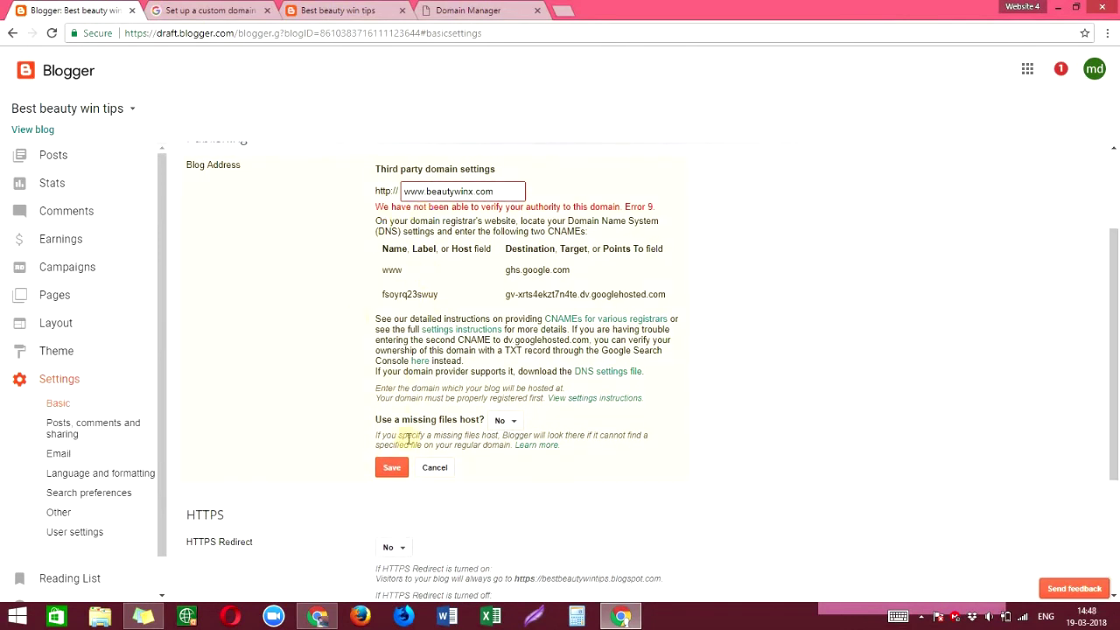
pyautogui.click(387, 472)
pyautogui.click(387, 471)
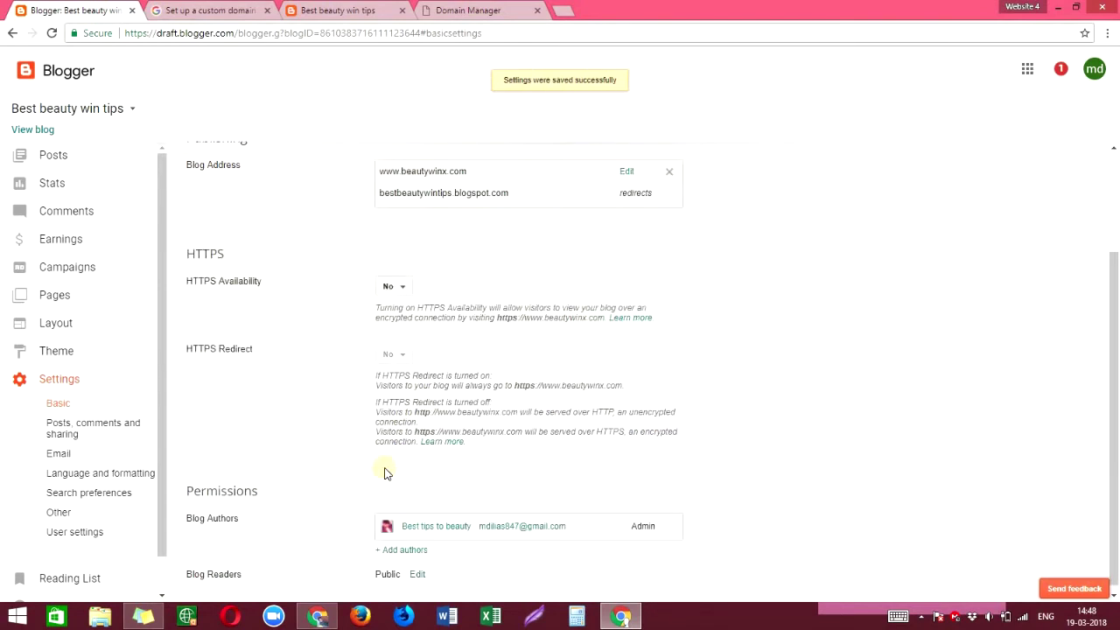
pyautogui.moveTo(1117, 420); pyautogui.dragTo(1117, 318)
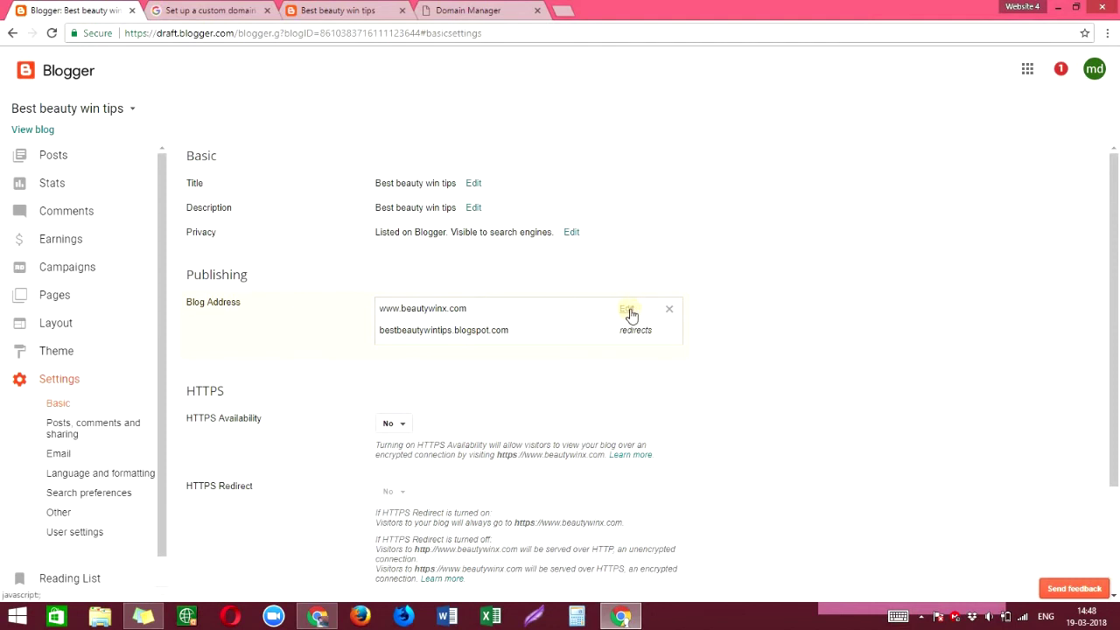
pyautogui.moveTo(186, 305); pyautogui.dragTo(239, 302)
pyautogui.click(626, 309)
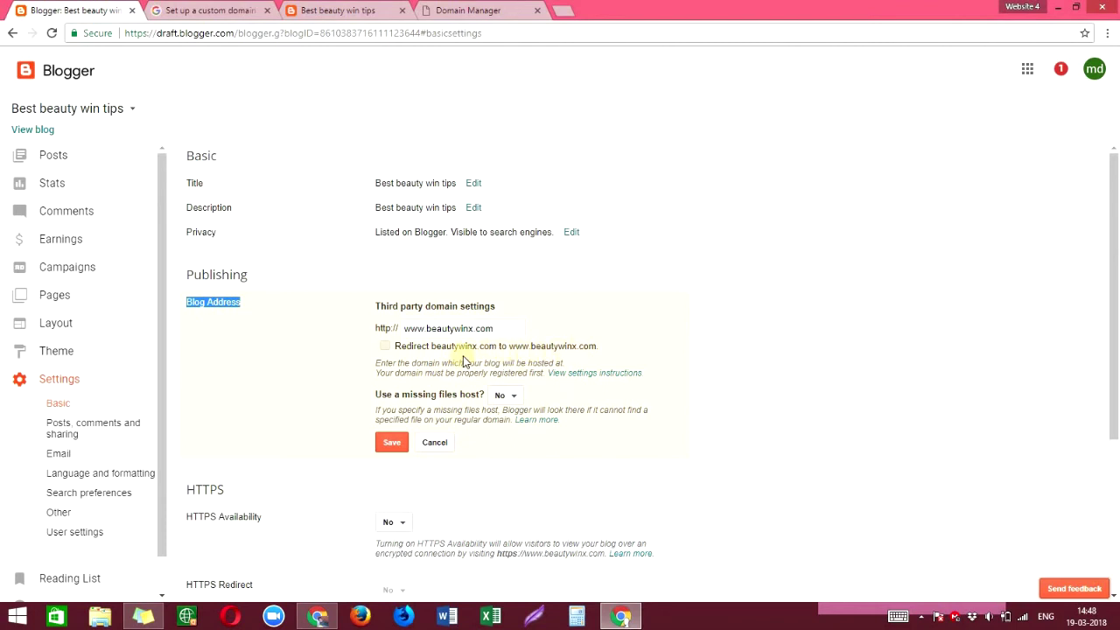
pyautogui.click(387, 347)
pyautogui.click(385, 444)
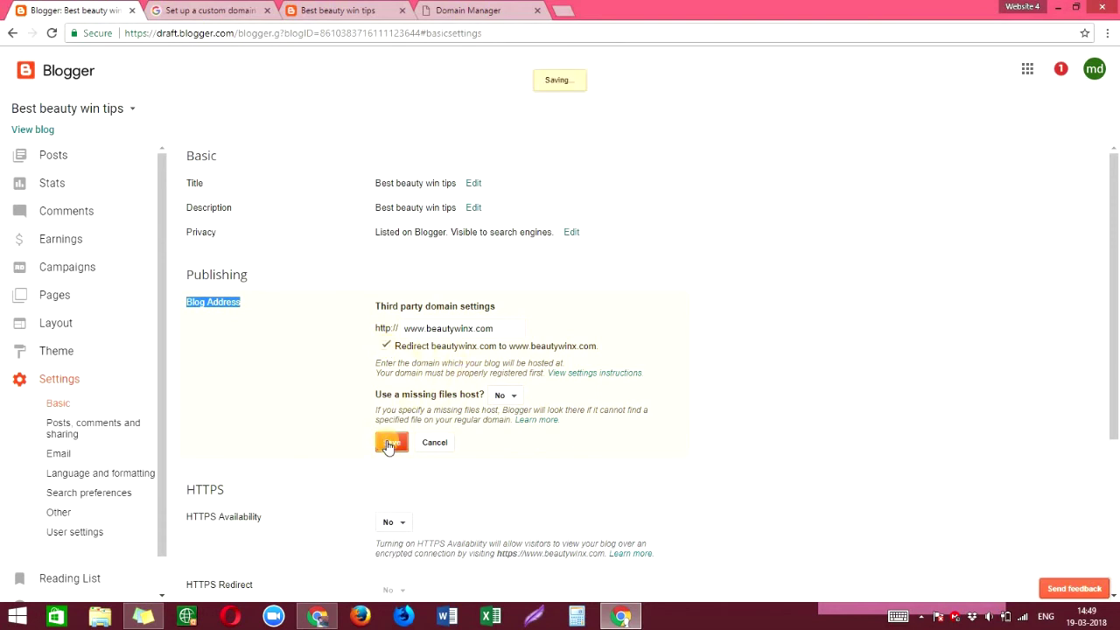
# - Close the blog's open preview page and log out of the GoDaddy account
pyautogui.click(401, 9)
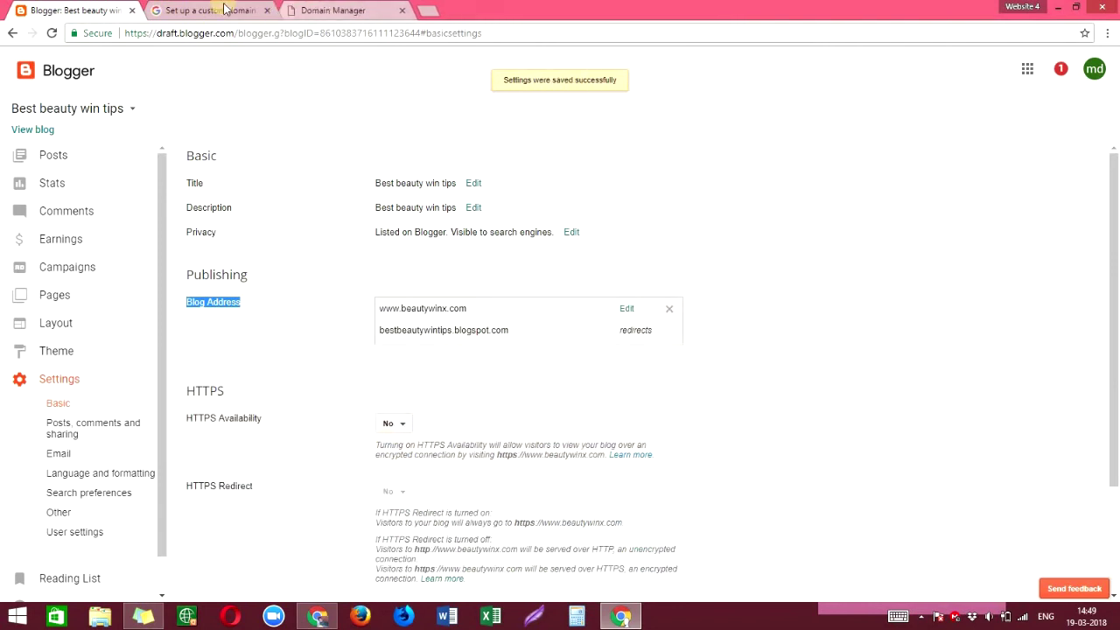
pyautogui.click(346, 11)
pyautogui.scroll(3, 1107, 125)
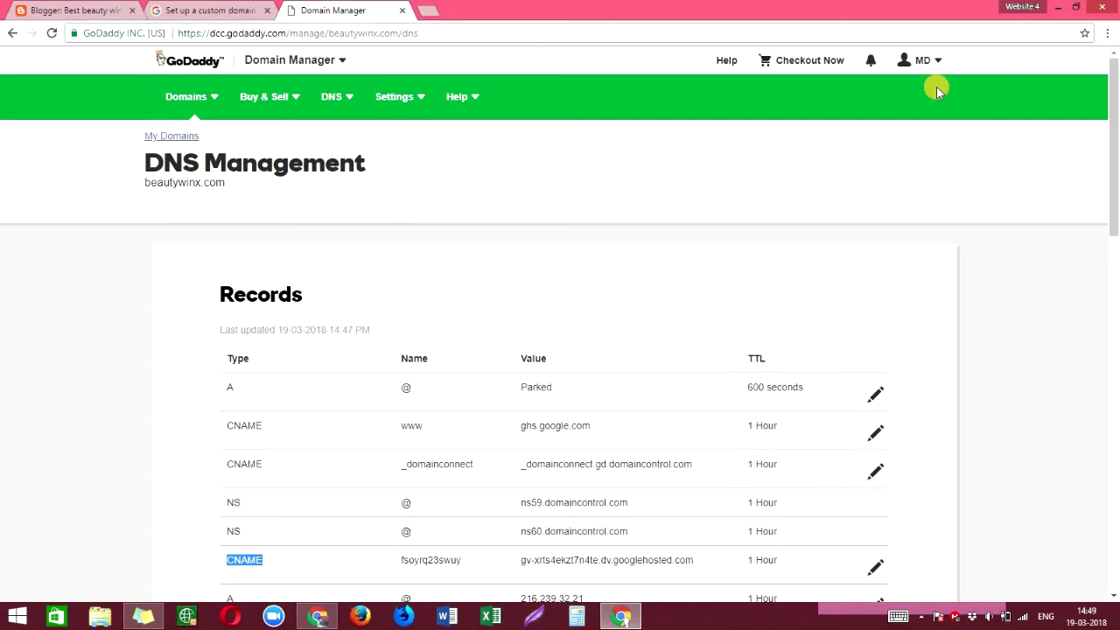
pyautogui.click(918, 70)
pyautogui.click(848, 267)
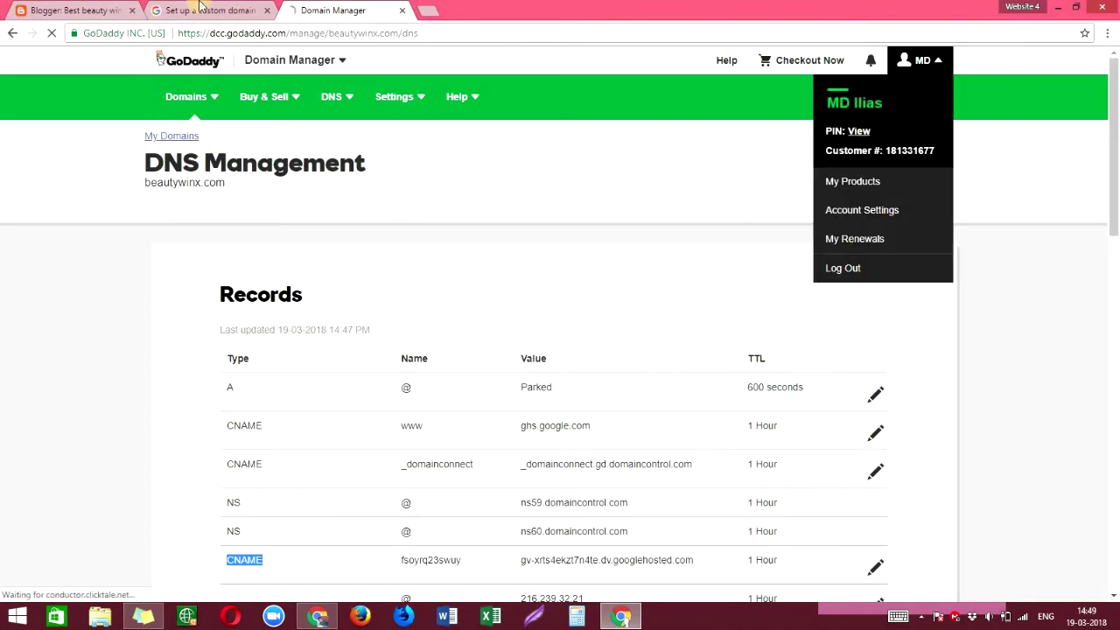
# - Close the custom domain help page and the GoDaddy page, leaving Blogger's basic settings open
pyautogui.click(254, 12)
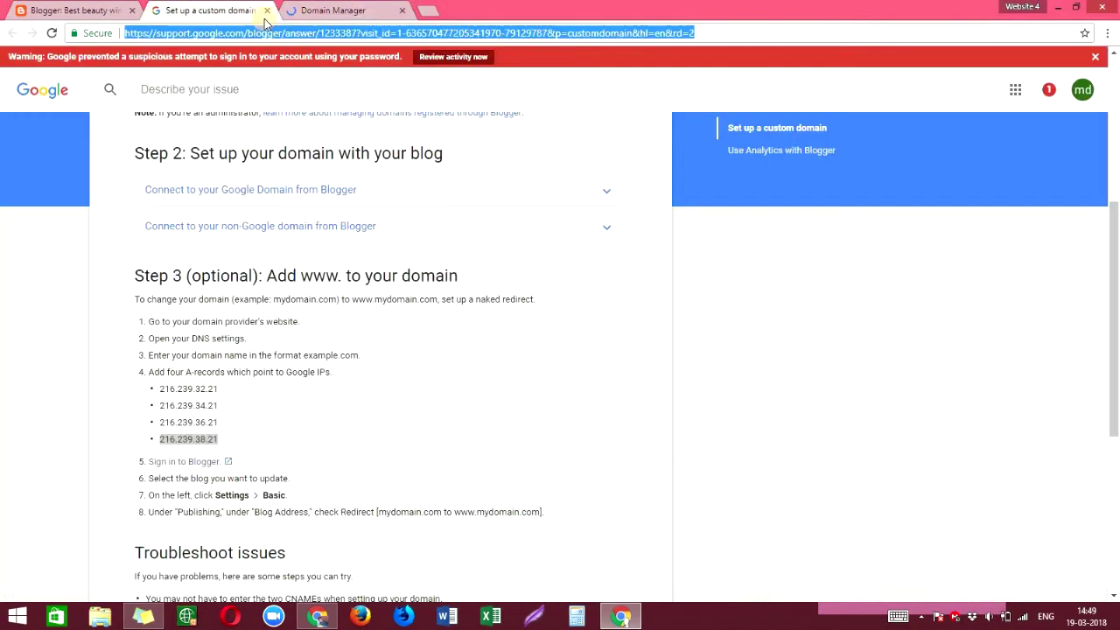
pyautogui.click(267, 11)
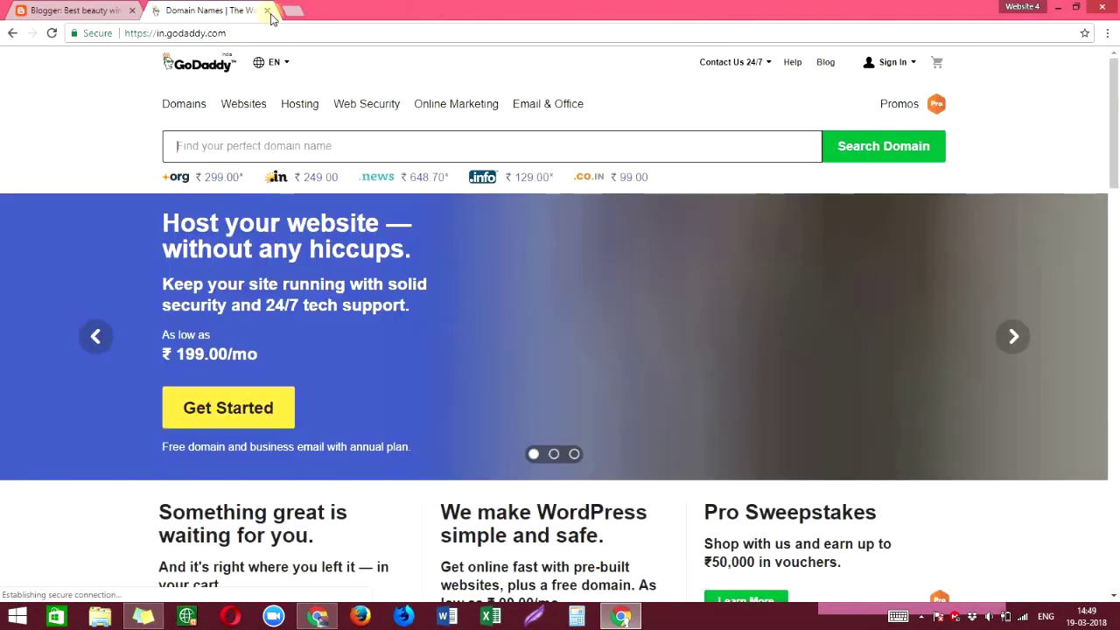
pyautogui.click(269, 10)
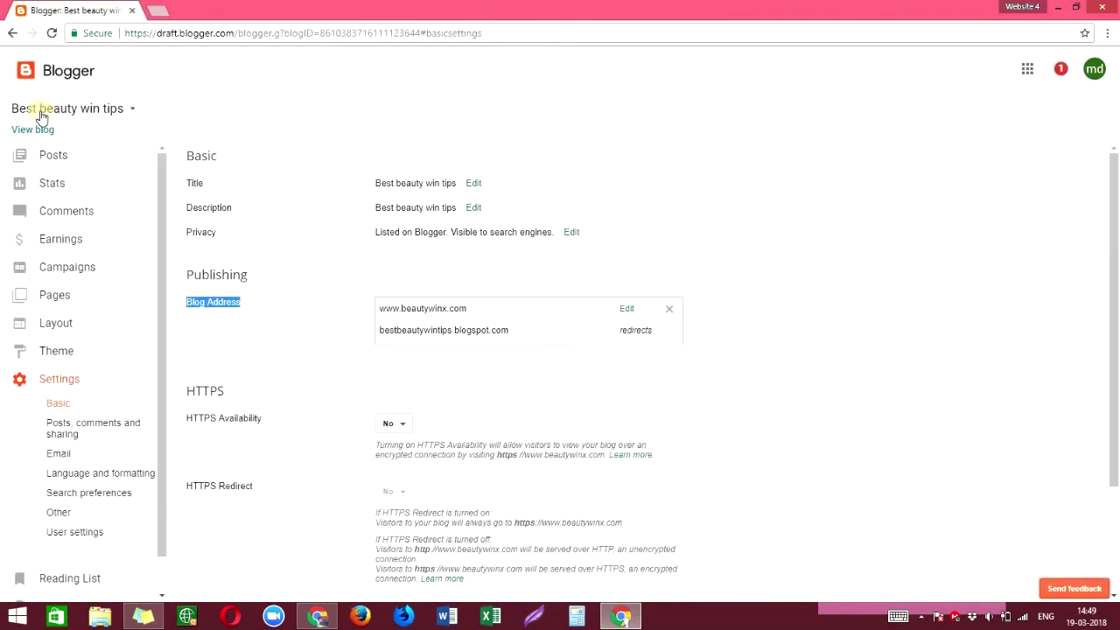
# - View the live blog from Blogger and check its address and page on the custom domain
pyautogui.click(17, 131)
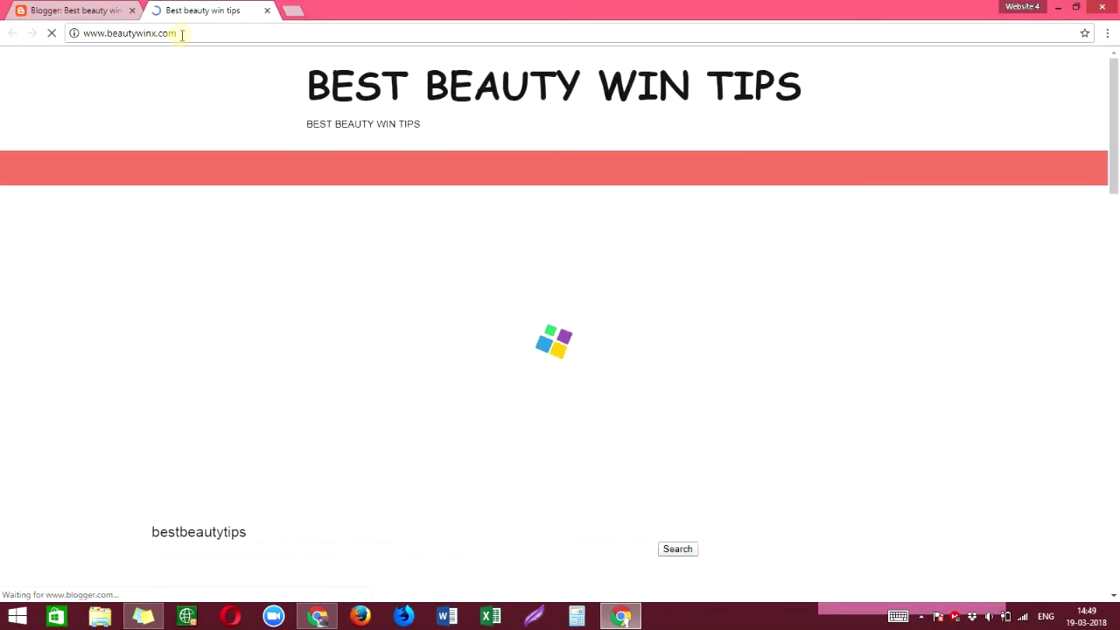
pyautogui.moveTo(175, 32); pyautogui.dragTo(78, 48)
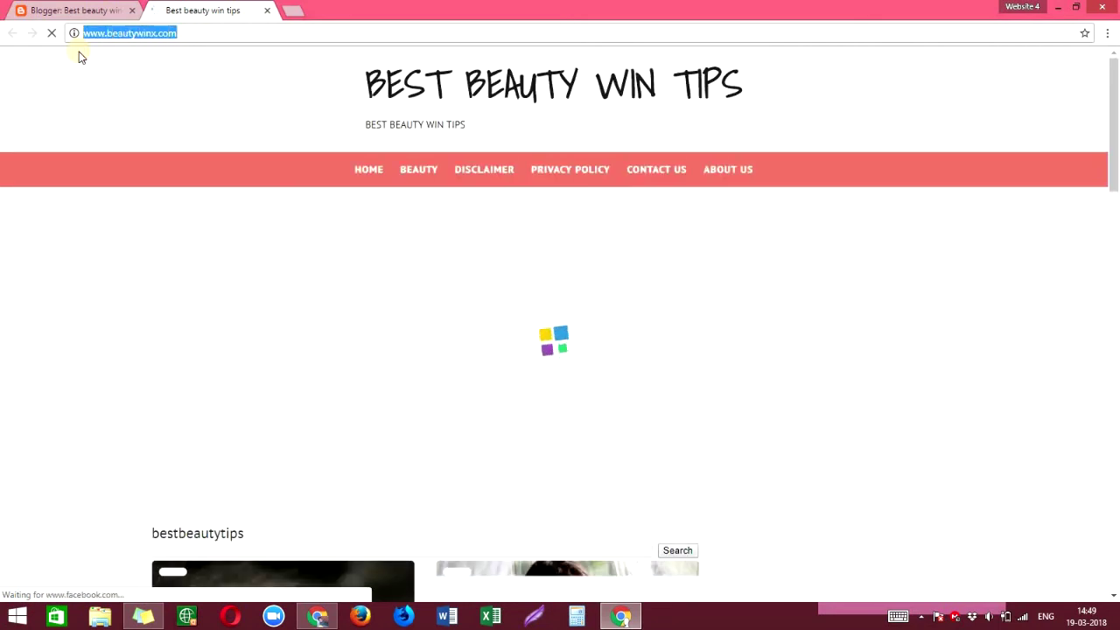
pyautogui.moveTo(1115, 170)
pyautogui.mouseDown()
pyautogui.moveTo(1116, 180)
pyautogui.moveTo(1115, 167)
pyautogui.mouseUp()
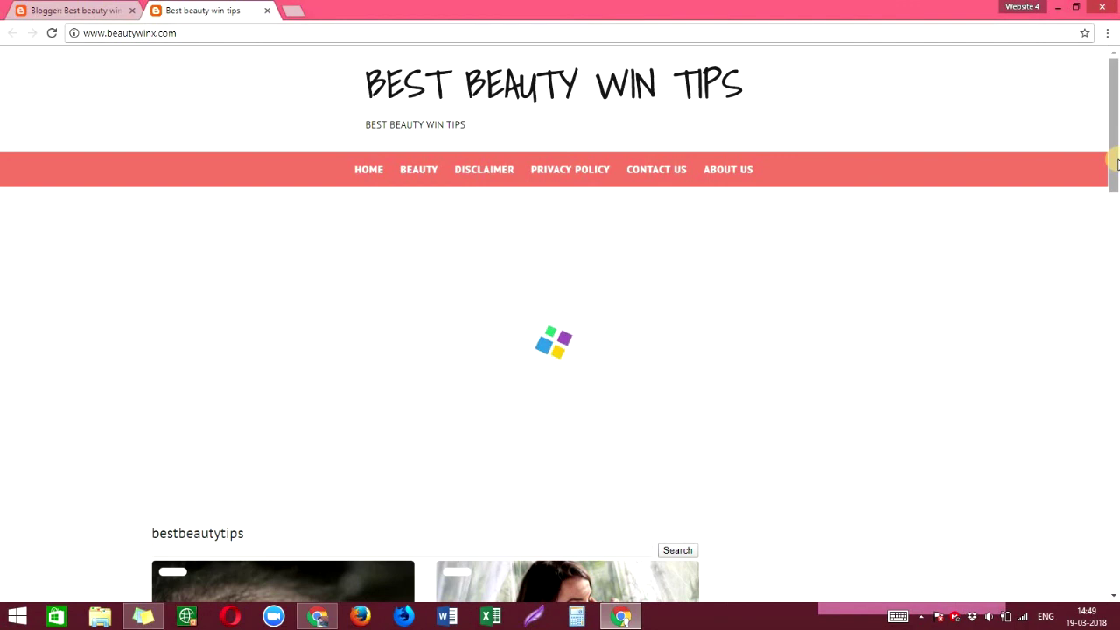
pyautogui.click(317, 616)
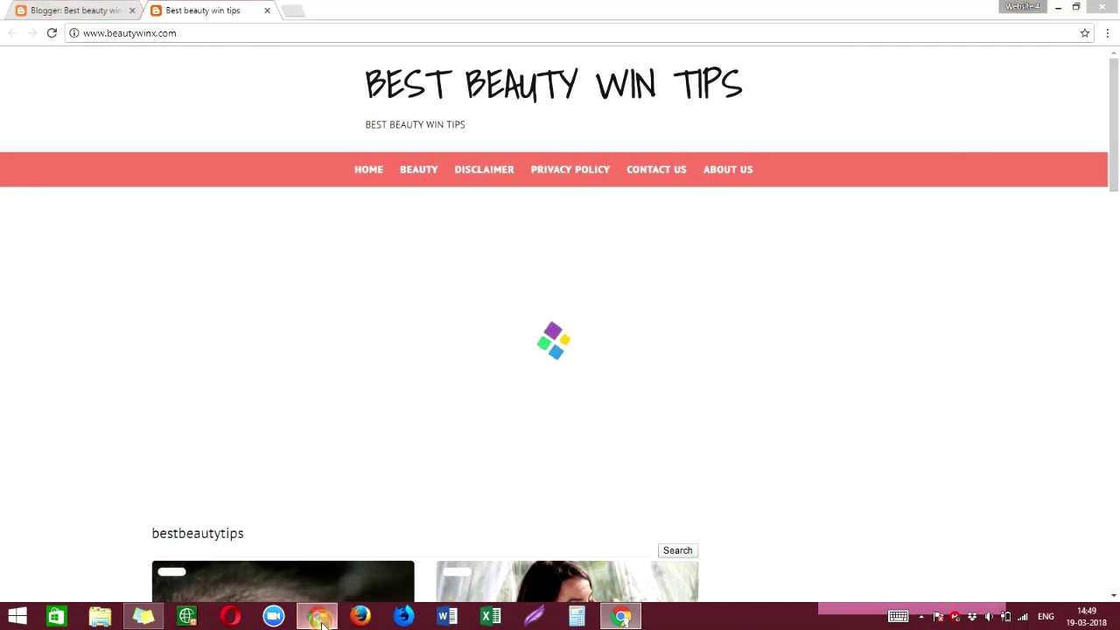